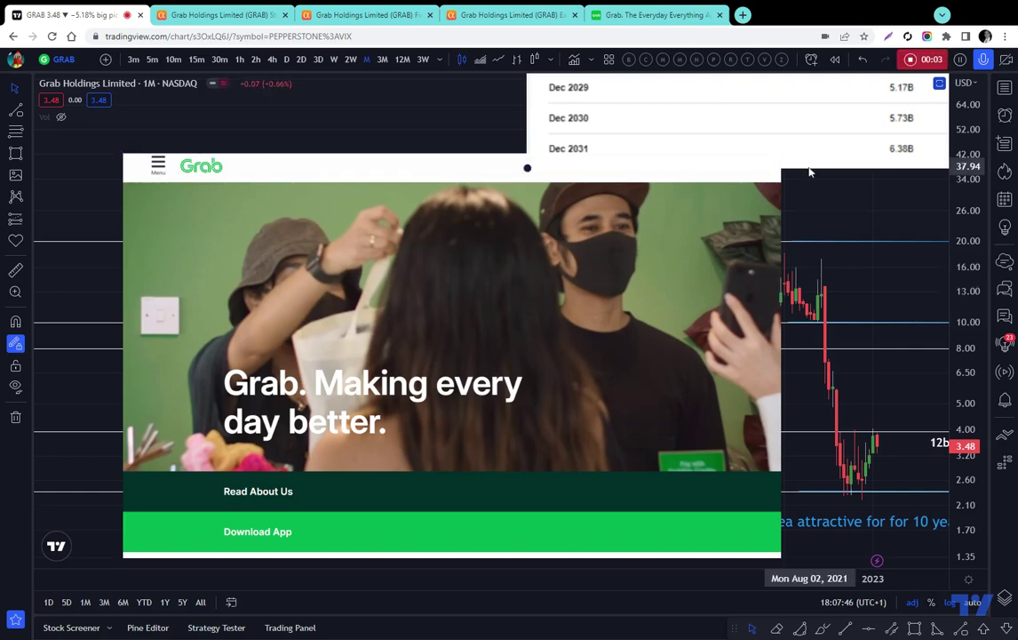
# - Enlarge the Grab website image on the GRAB chart so more of its page header shows
pyautogui.moveTo(780, 159); pyautogui.dragTo(839, 120)
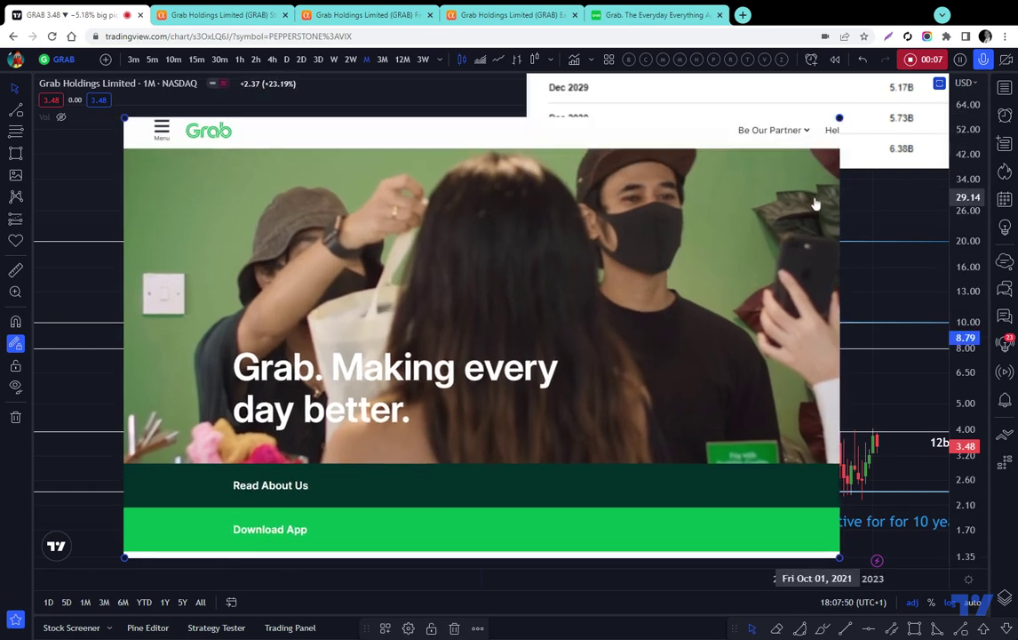
pyautogui.moveTo(810, 203)
pyautogui.mouseDown()
pyautogui.moveTo(800, 216)
pyautogui.moveTo(806, 208)
pyautogui.mouseUp()
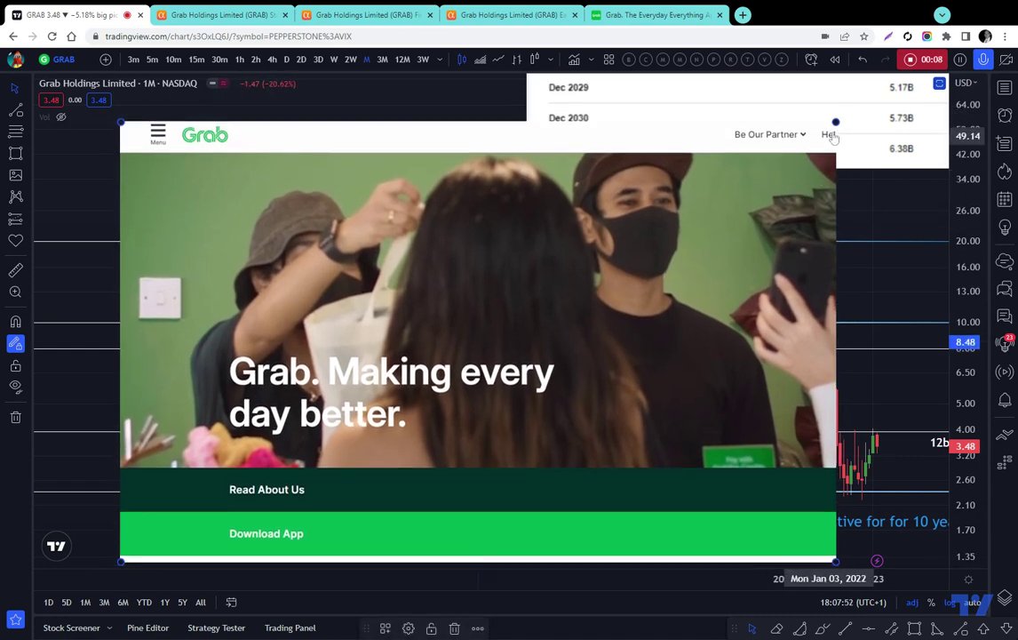
pyautogui.moveTo(835, 122); pyautogui.dragTo(858, 108)
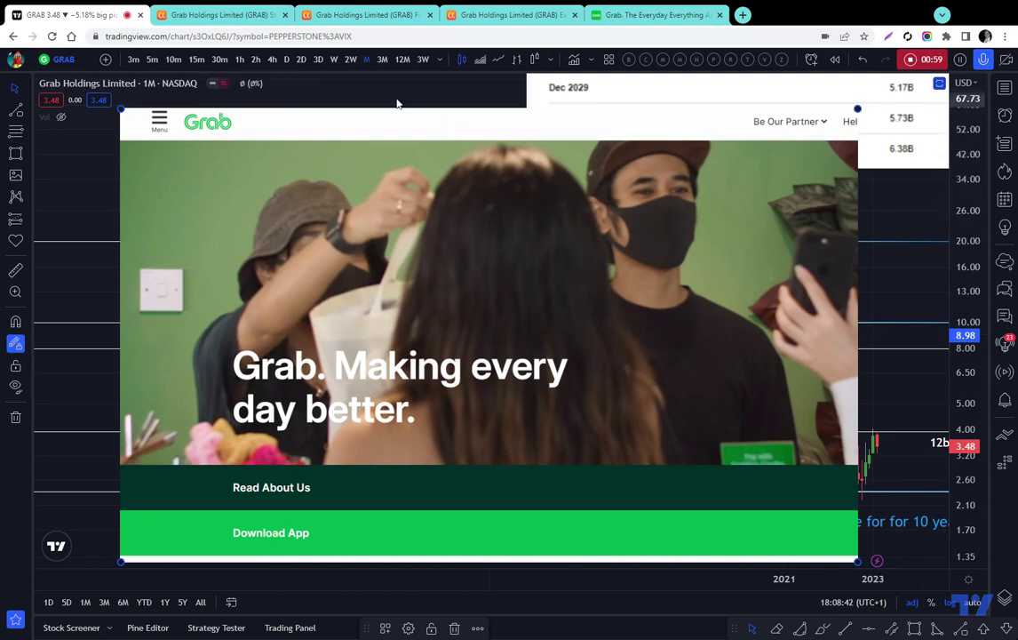
# - Switch to the Grab website and examine its consumer, delivery, mobility and financial services and the newsroom
pyautogui.click(644, 16)
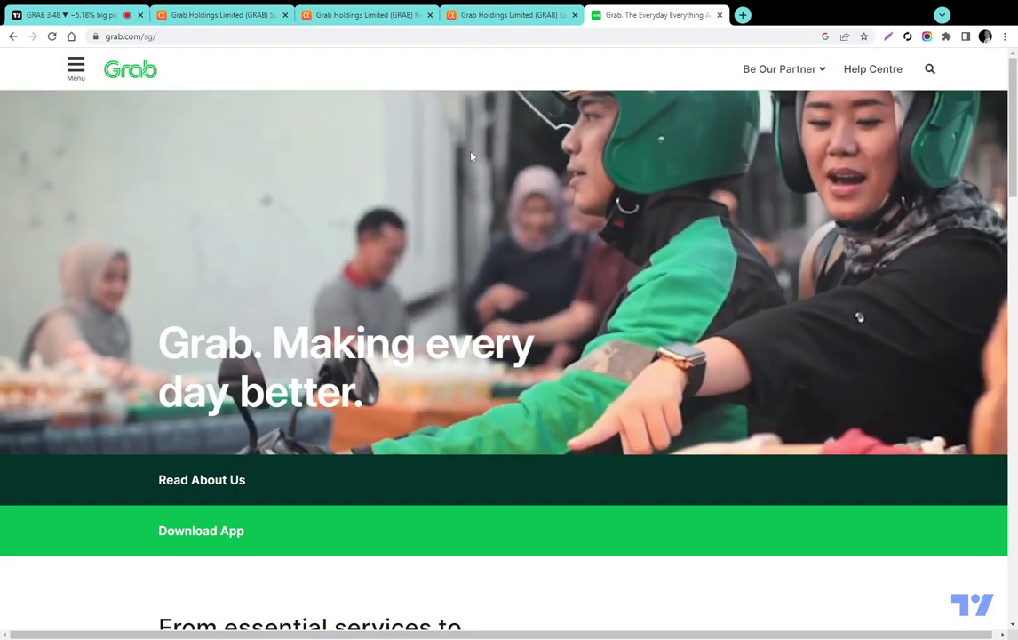
pyautogui.scroll(-2, 423, 341)
pyautogui.scroll(-2, 423, 340)
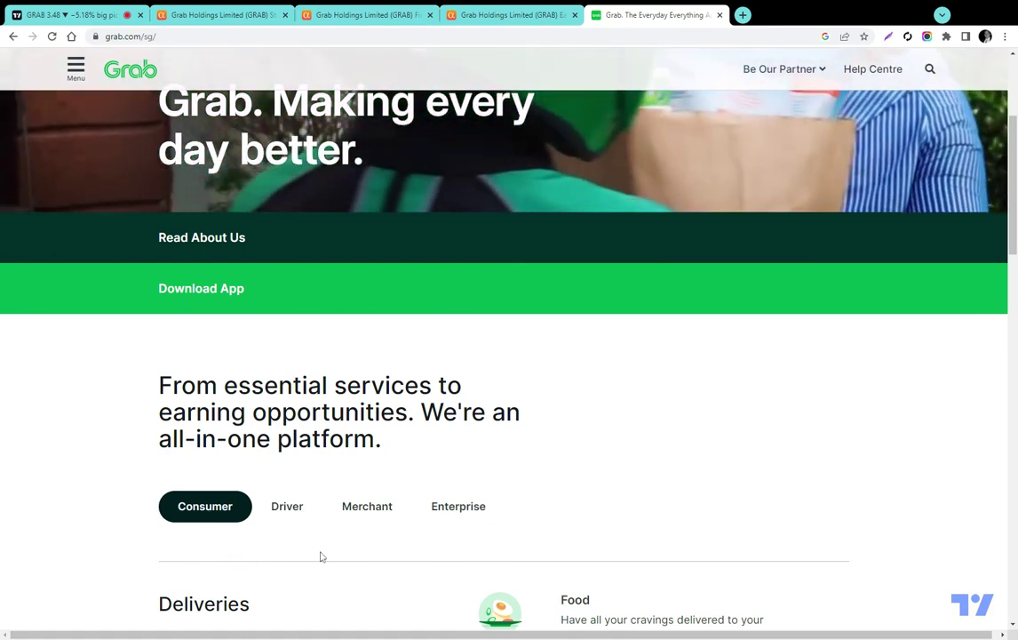
pyautogui.scroll(-5, 364, 514)
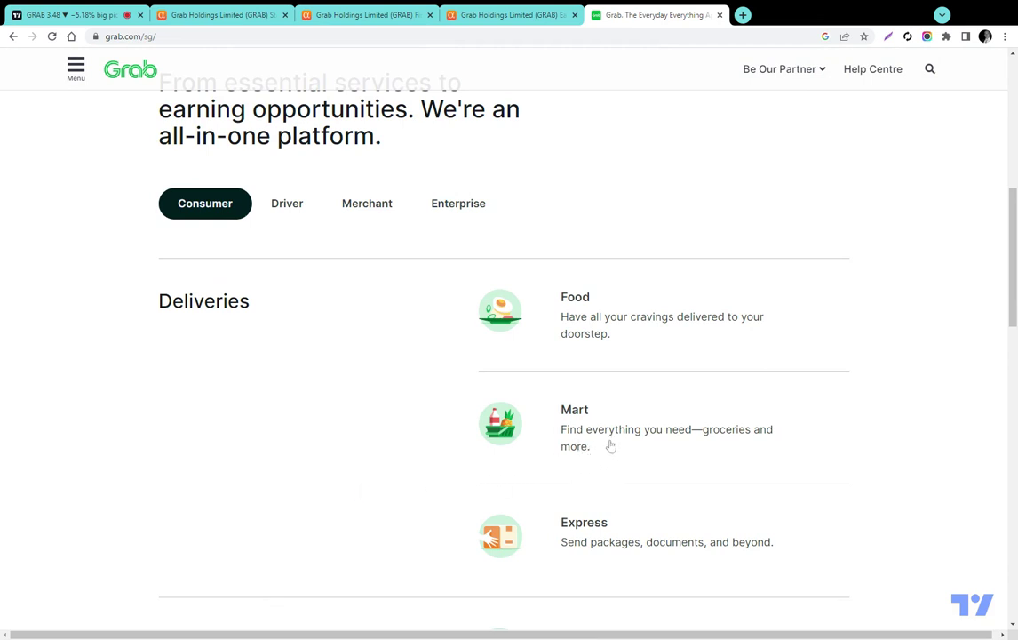
pyautogui.scroll(-2, 622, 443)
pyautogui.scroll(-1, 653, 449)
pyautogui.scroll(-1, 635, 462)
pyautogui.scroll(-3, 622, 425)
pyautogui.scroll(-4, 652, 454)
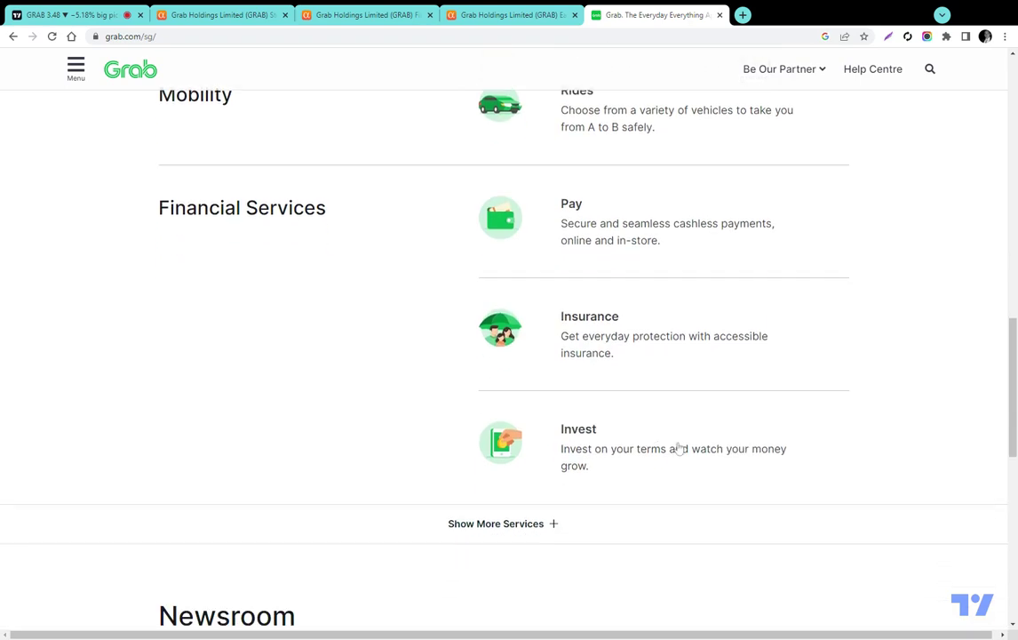
pyautogui.scroll(-5, 675, 449)
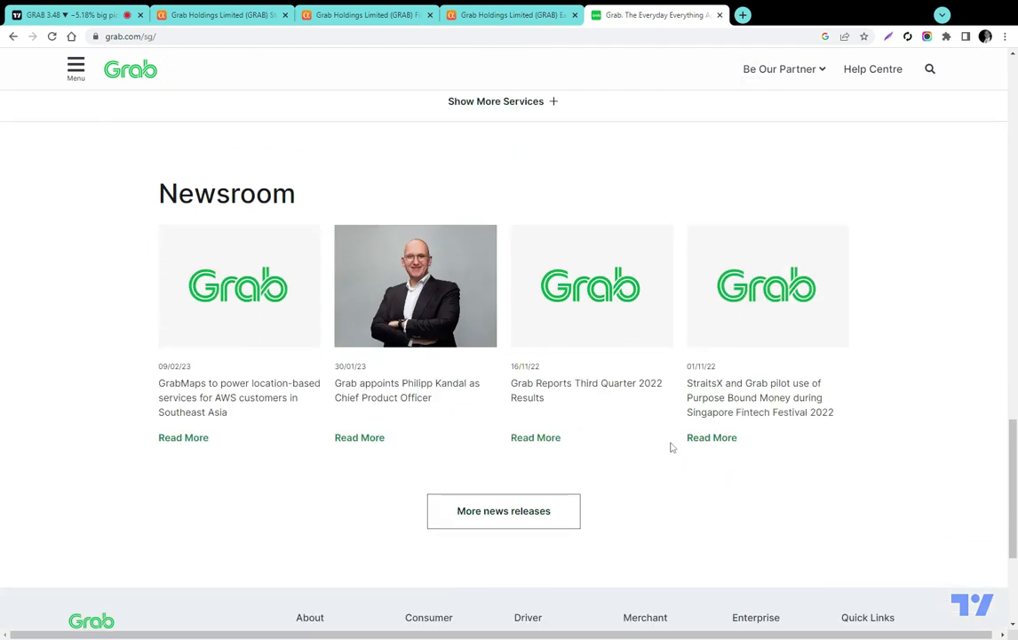
pyautogui.scroll(-4, 668, 449)
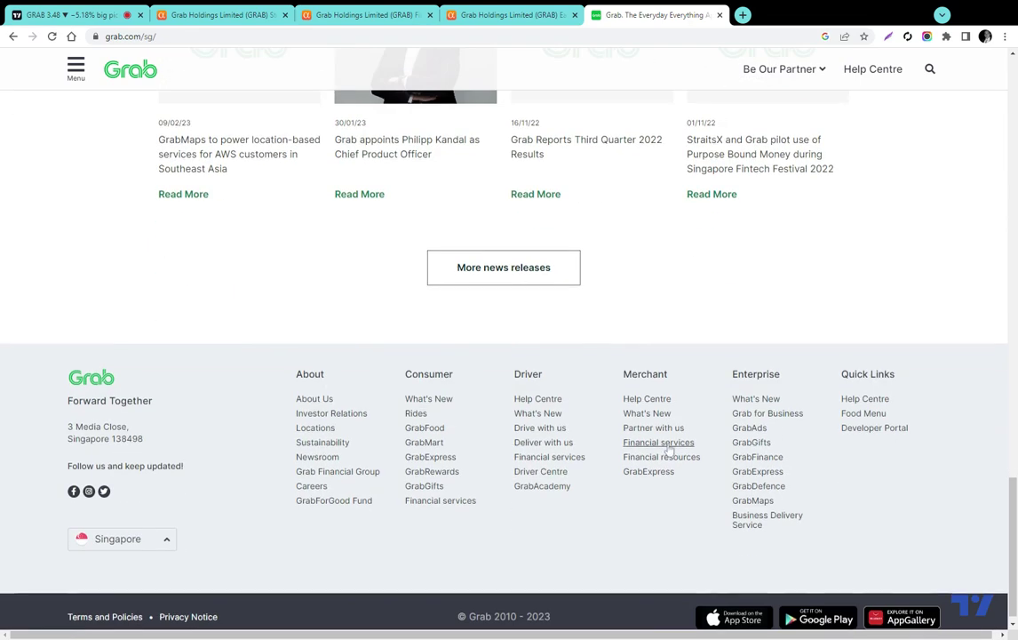
pyautogui.scroll(5, 668, 450)
pyautogui.scroll(15, 667, 451)
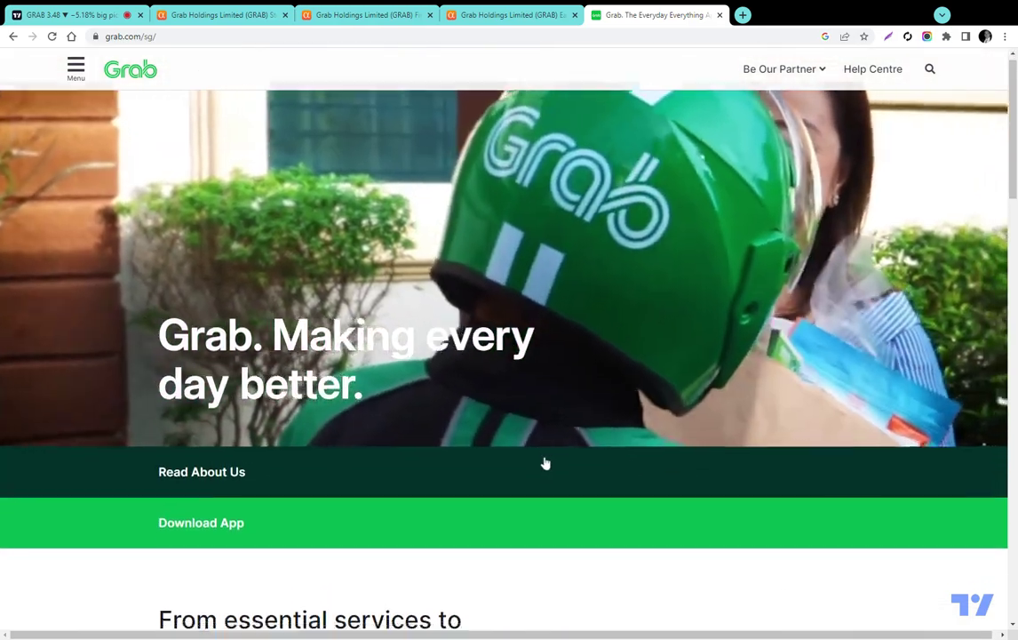
# - Open the Mart service from the Deliveries section of the Grab homepage and look over its page
pyautogui.scroll(-3, 551, 462)
pyautogui.scroll(-3, 533, 465)
pyautogui.scroll(-2, 410, 472)
pyautogui.click(582, 416)
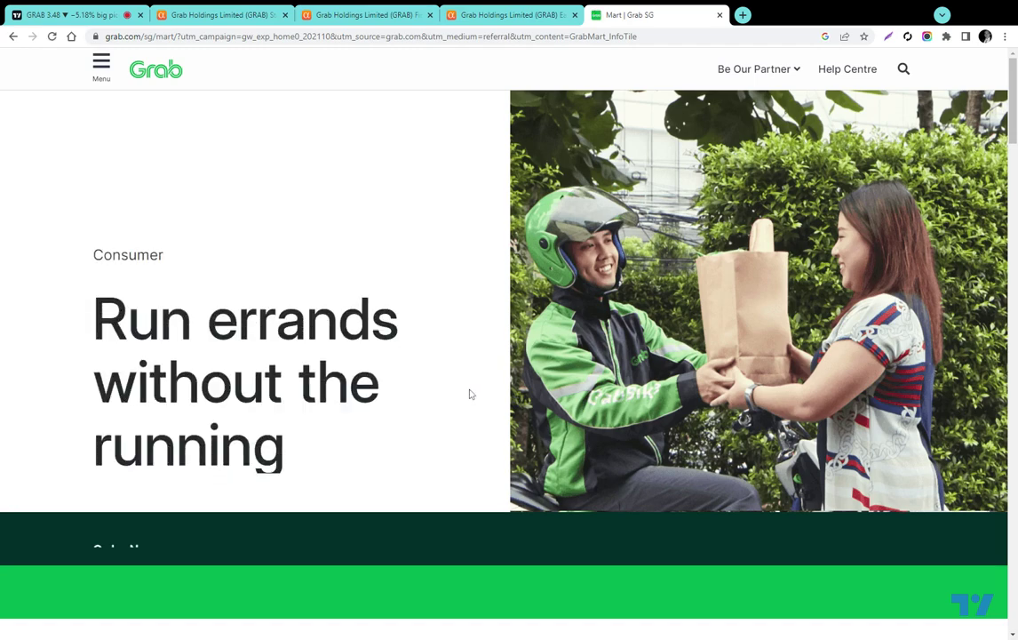
pyautogui.scroll(-2, 454, 405)
pyautogui.scroll(-1, 432, 403)
pyautogui.scroll(3, 425, 400)
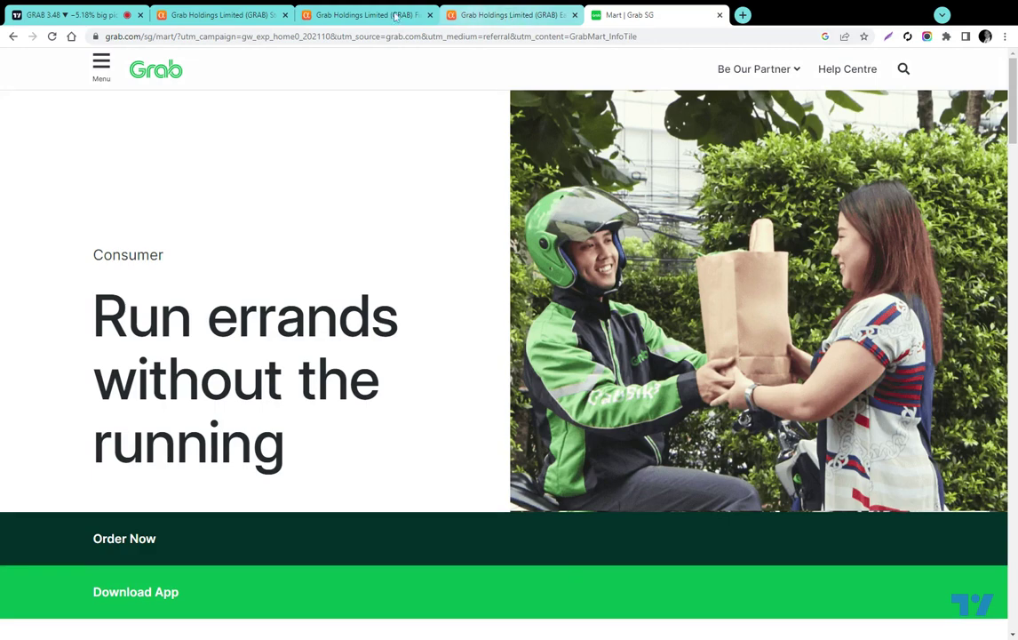
# - Switch to the Seeking Alpha GRAB page and examine the company profile, revenue chart and earnings estimates
pyautogui.click(216, 15)
pyautogui.scroll(6, 195, 371)
pyautogui.scroll(2, 122, 404)
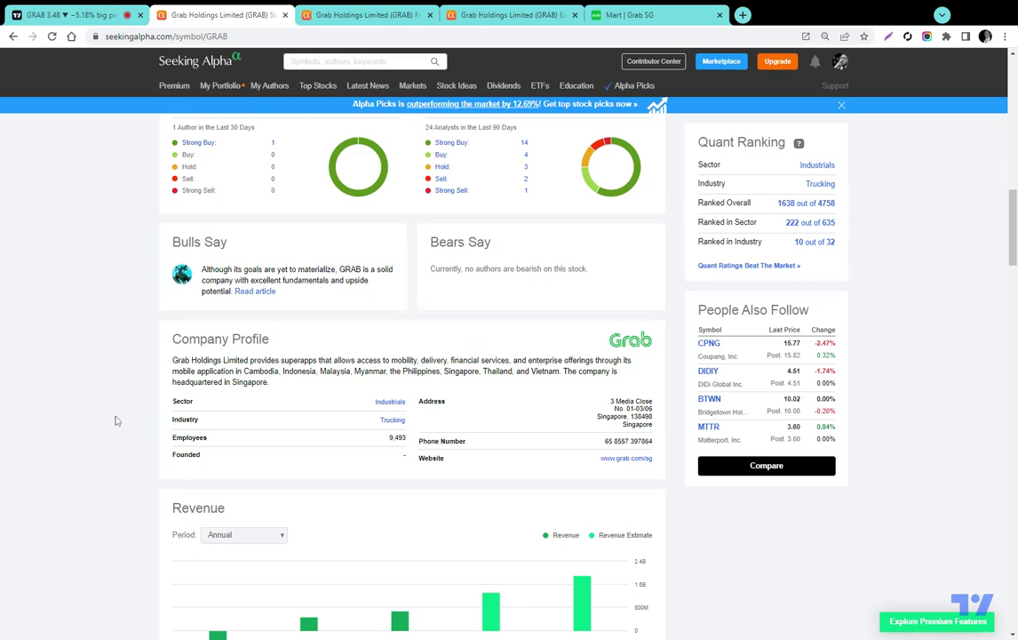
pyautogui.scroll(6, 124, 430)
pyautogui.scroll(-10, 125, 433)
pyautogui.scroll(-5, 129, 433)
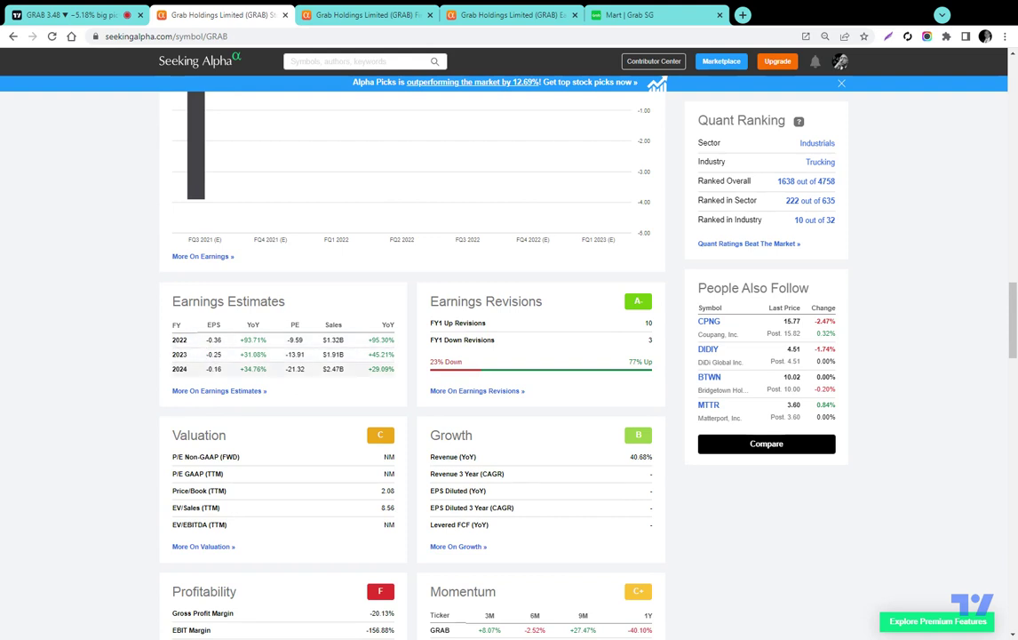
# - Highlight the 2022 to 2024 EPS, sales growth and sales figures in the Earnings Estimates table while reading them
pyautogui.doubleClick(213, 340)
pyautogui.doubleClick(212, 355)
pyautogui.doubleClick(213, 369)
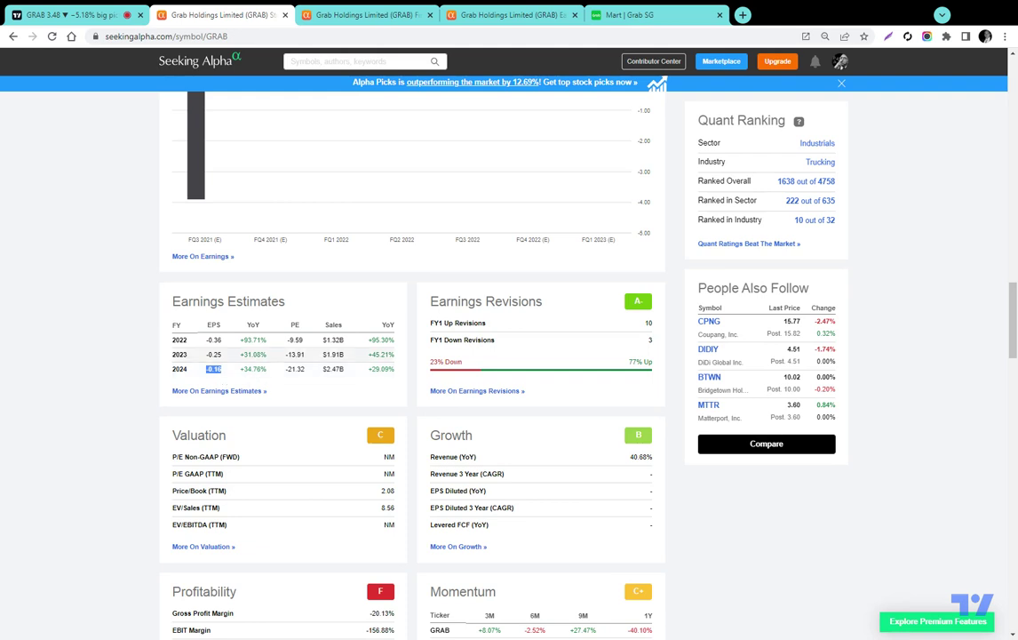
pyautogui.moveTo(371, 347); pyautogui.dragTo(391, 366)
pyautogui.click(404, 356)
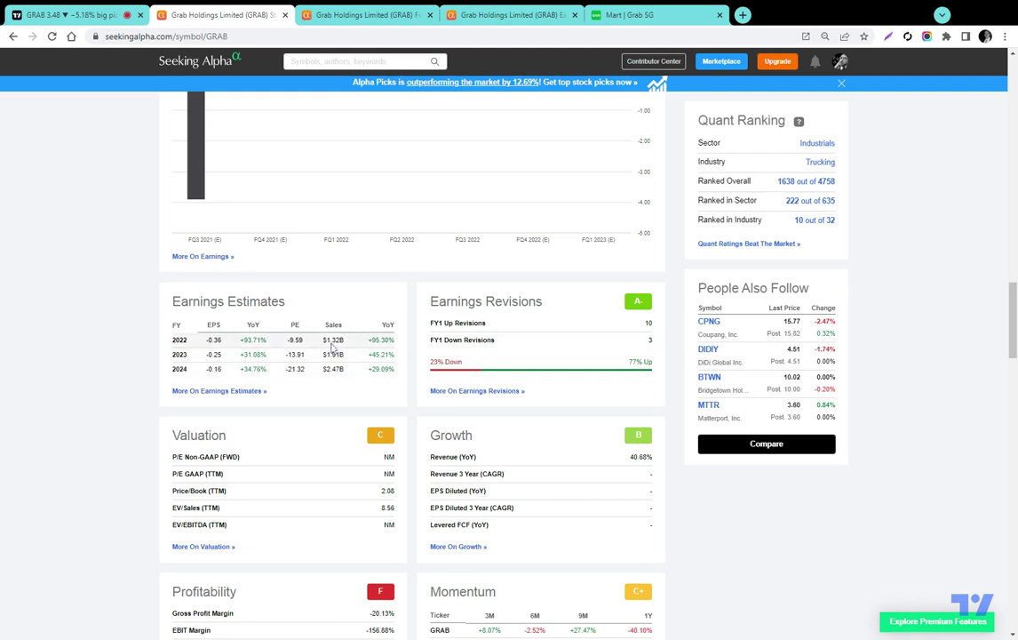
pyautogui.moveTo(324, 343); pyautogui.dragTo(340, 343)
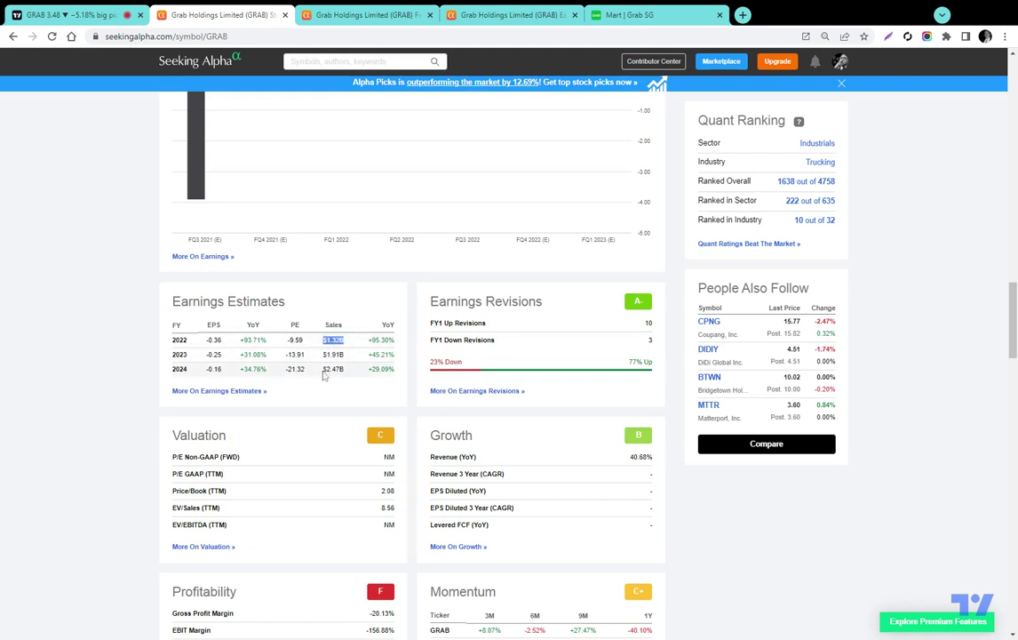
pyautogui.moveTo(323, 370); pyautogui.dragTo(344, 370)
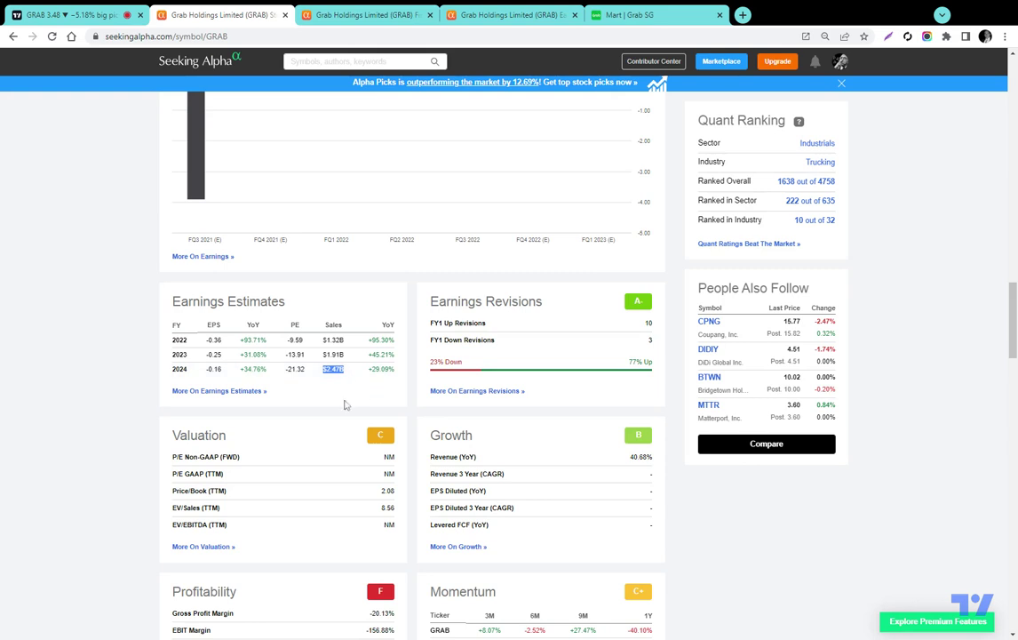
# - Examine GRAB's valuation, growth and profitability figures, highlighting the cash amount under Capital Structure
pyautogui.scroll(-2, 321, 464)
pyautogui.scroll(-2, 321, 464)
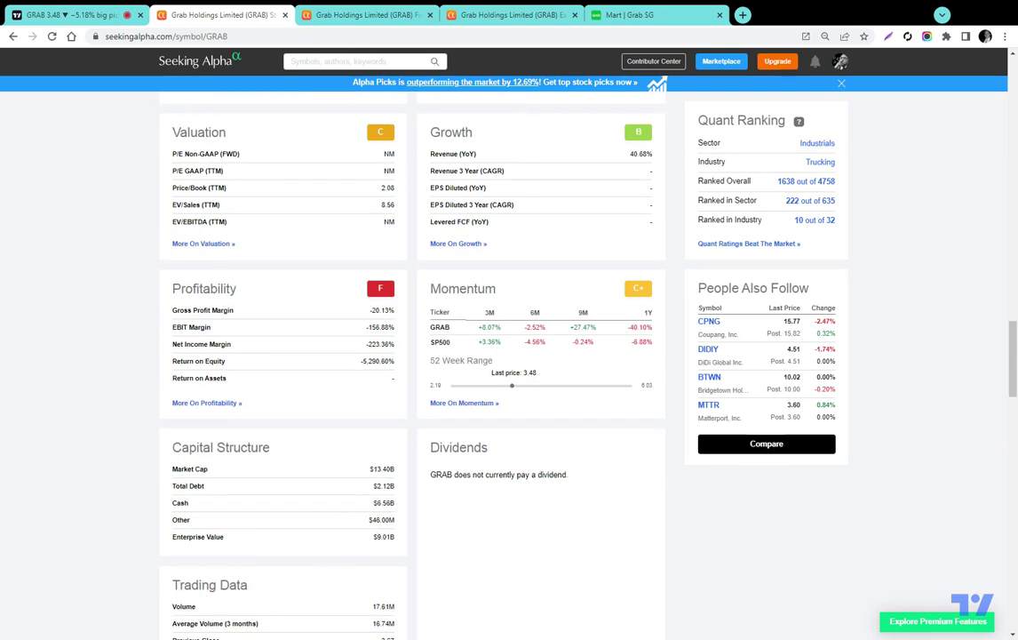
pyautogui.moveTo(371, 503); pyautogui.dragTo(397, 512)
pyautogui.moveTo(367, 544)
pyautogui.scroll(3, 346, 500)
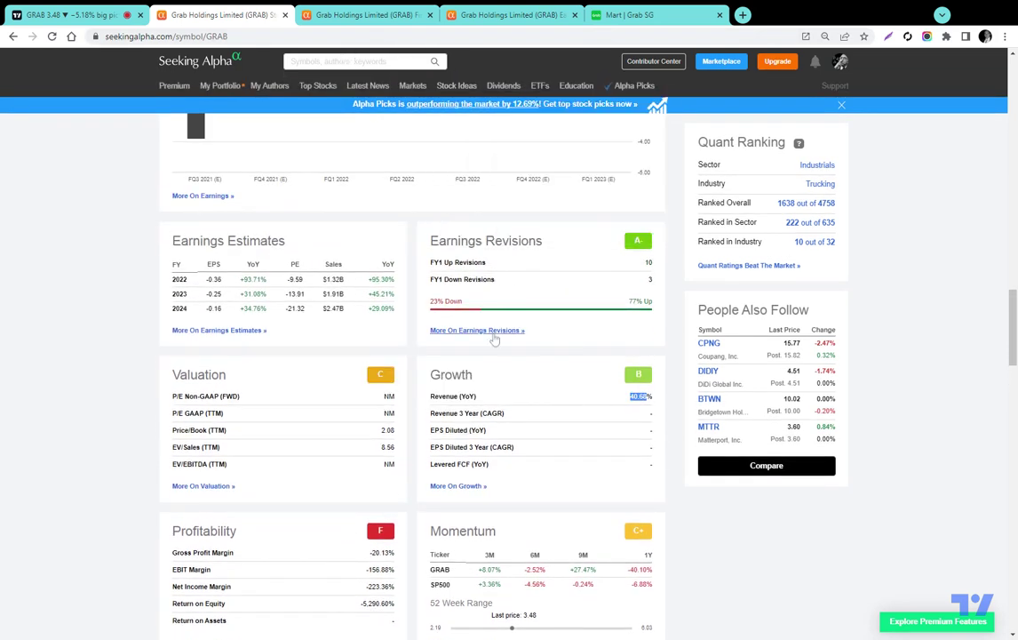
# - Review GRAB's Wall Street ratings, bull and bear views, analysis articles, news and one-year price chart
pyautogui.scroll(10, 71, 373)
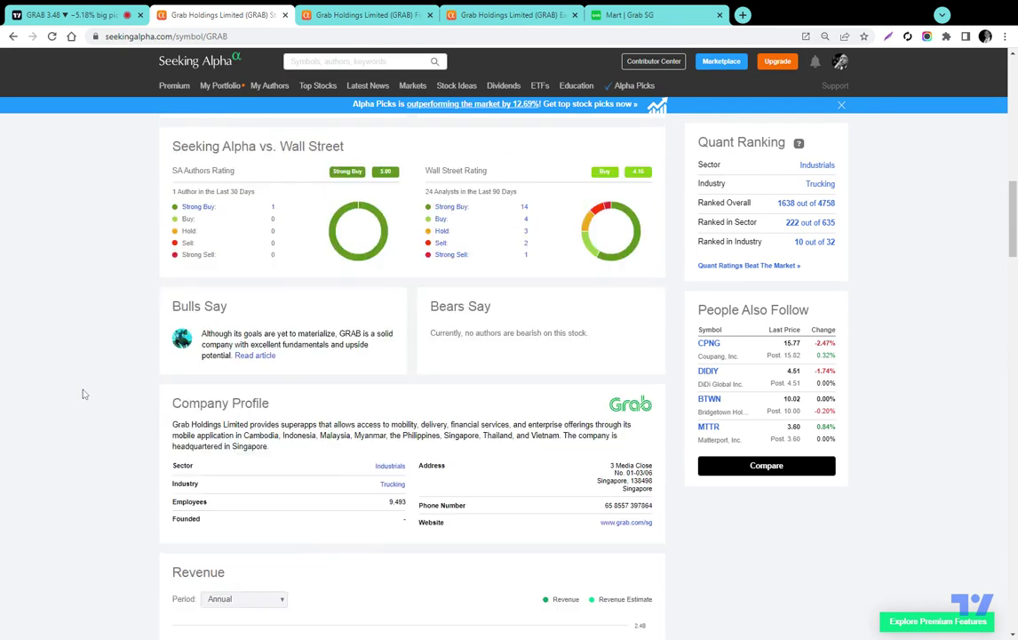
pyautogui.scroll(-3, 86, 420)
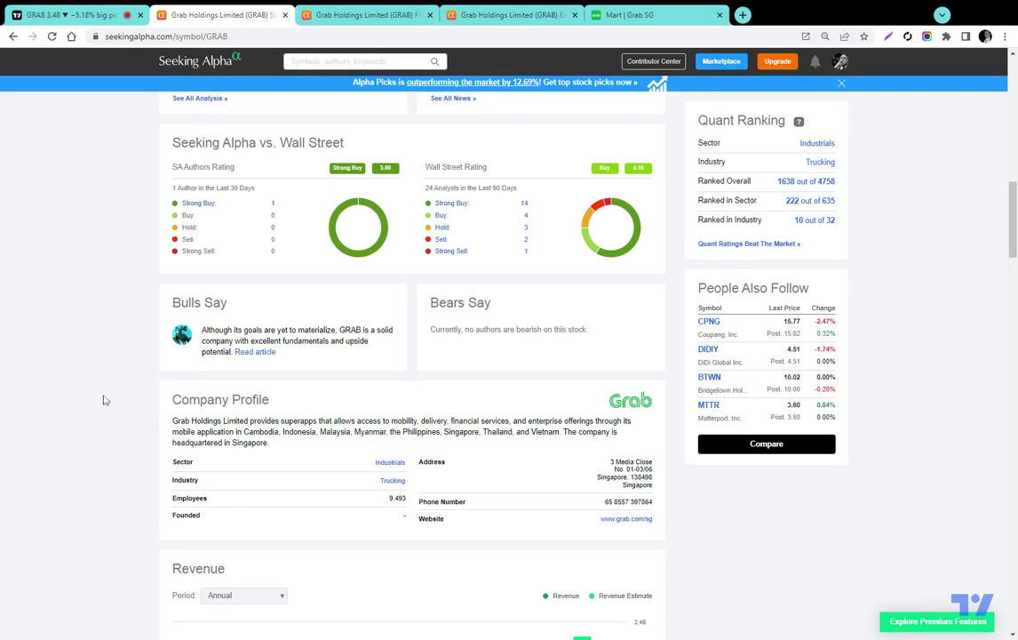
pyautogui.scroll(7, 104, 401)
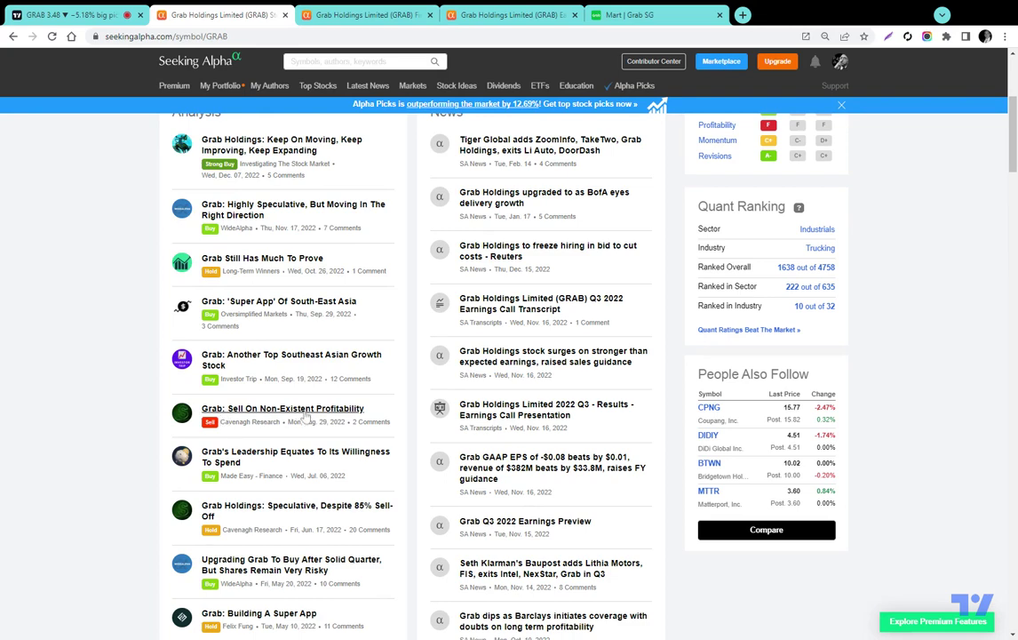
pyautogui.scroll(2, 136, 467)
pyautogui.scroll(1, 135, 467)
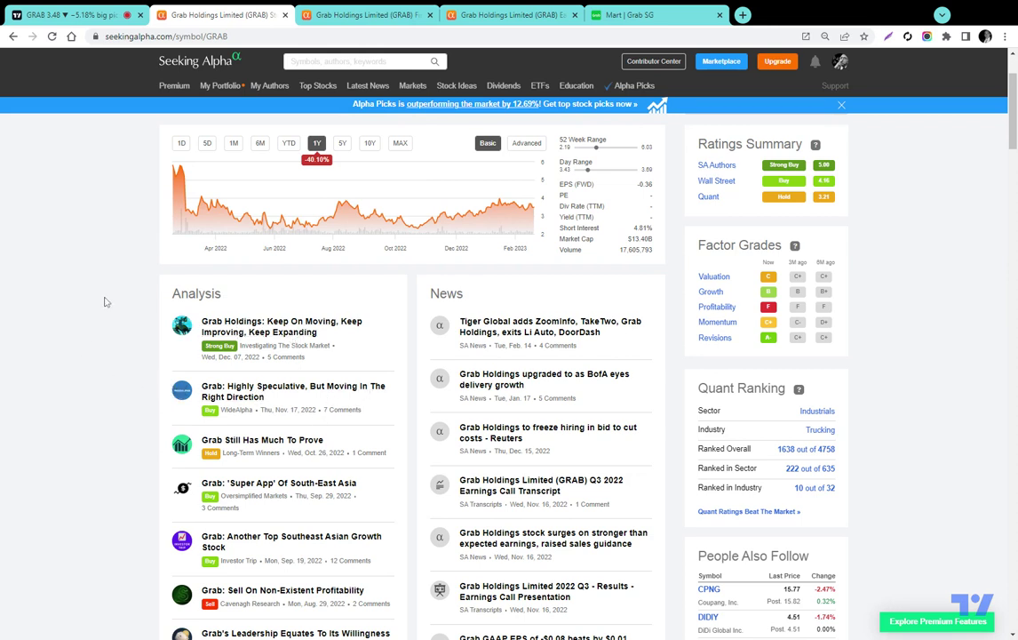
# - Return to the TradingView chart, enlarge the revenue estimates table image and shift it clear of the EPS table
pyautogui.click(39, 17)
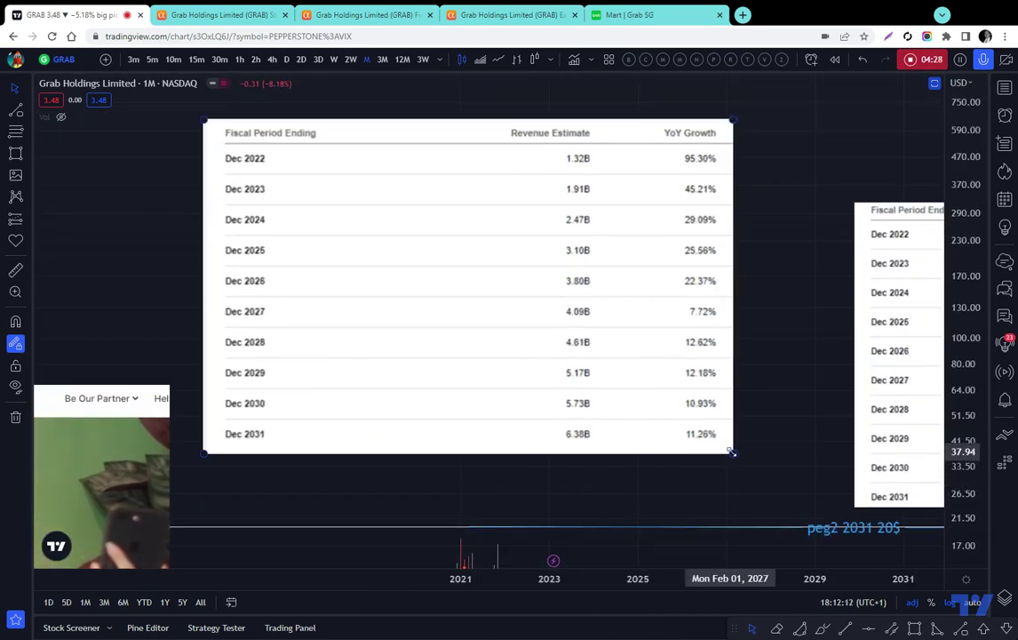
pyautogui.moveTo(730, 451); pyautogui.dragTo(879, 562)
pyautogui.moveTo(780, 474); pyautogui.dragTo(707, 469)
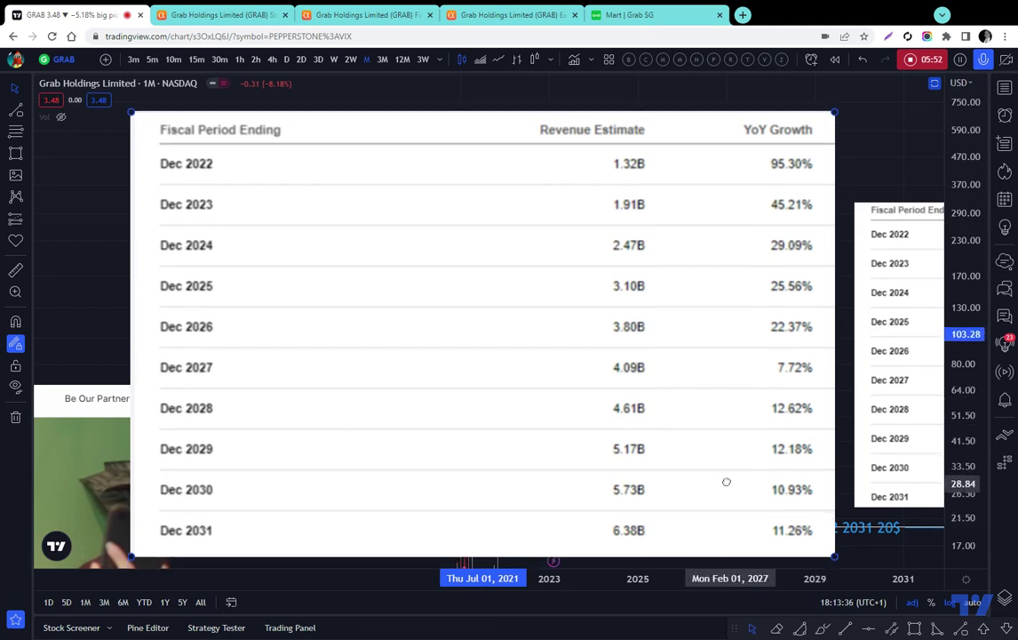
pyautogui.moveTo(737, 490); pyautogui.dragTo(725, 480)
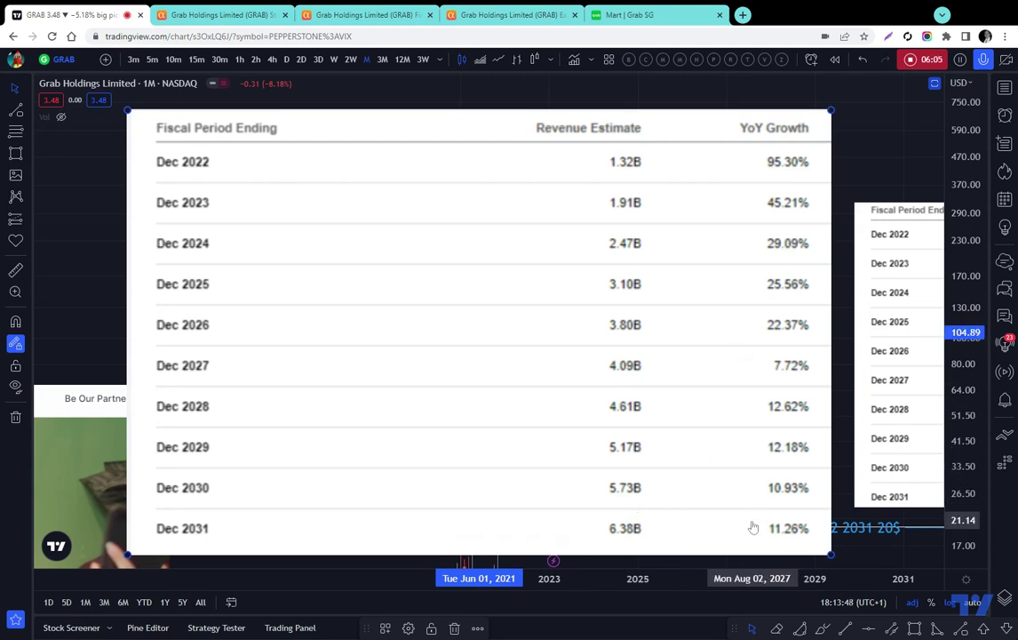
# - Reposition the revenue estimates table just above the "6billion in sales future revenue" notes
pyautogui.moveTo(750, 525); pyautogui.dragTo(741, 277)
pyautogui.moveTo(742, 210); pyautogui.dragTo(757, 296)
pyautogui.moveTo(773, 412); pyautogui.dragTo(573, 510)
pyautogui.moveTo(693, 175); pyautogui.dragTo(705, 348)
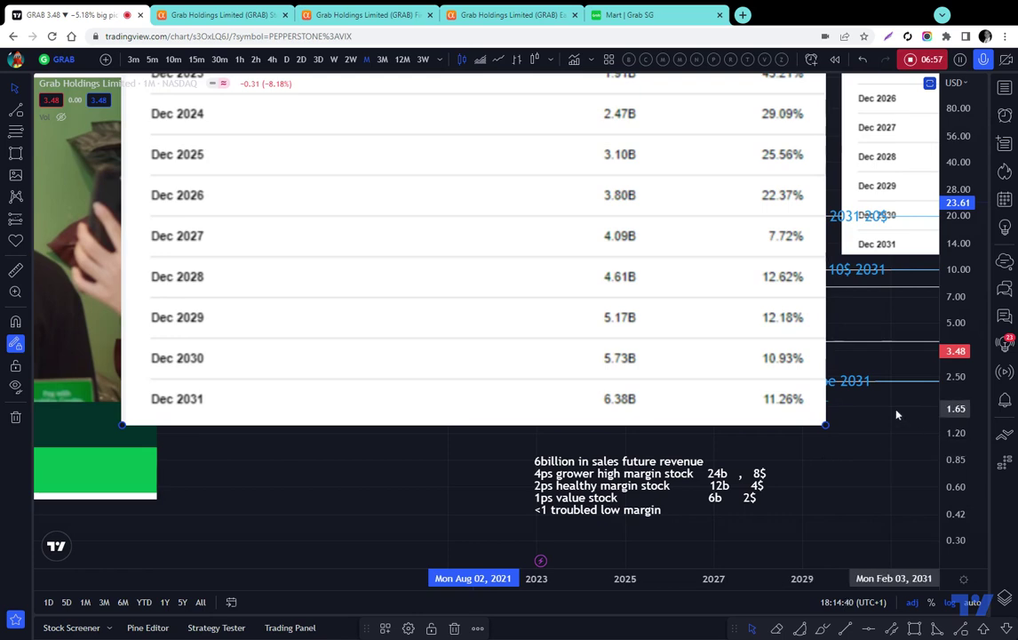
# - Enlarge the EPS estimates table image and position it beside the revenue table so the Forward PE column shows
pyautogui.moveTo(890, 413); pyautogui.dragTo(518, 468)
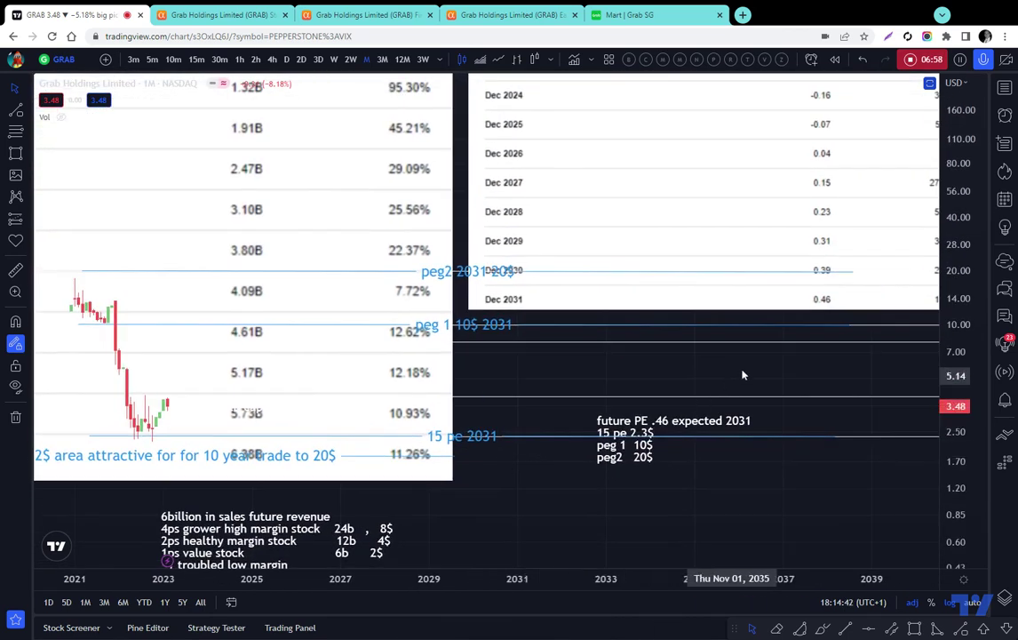
pyautogui.moveTo(745, 369); pyautogui.dragTo(647, 425)
pyautogui.moveTo(748, 128); pyautogui.dragTo(716, 144)
pyautogui.moveTo(339, 193); pyautogui.dragTo(123, 93)
pyautogui.moveTo(84, 221); pyautogui.dragTo(46, 203)
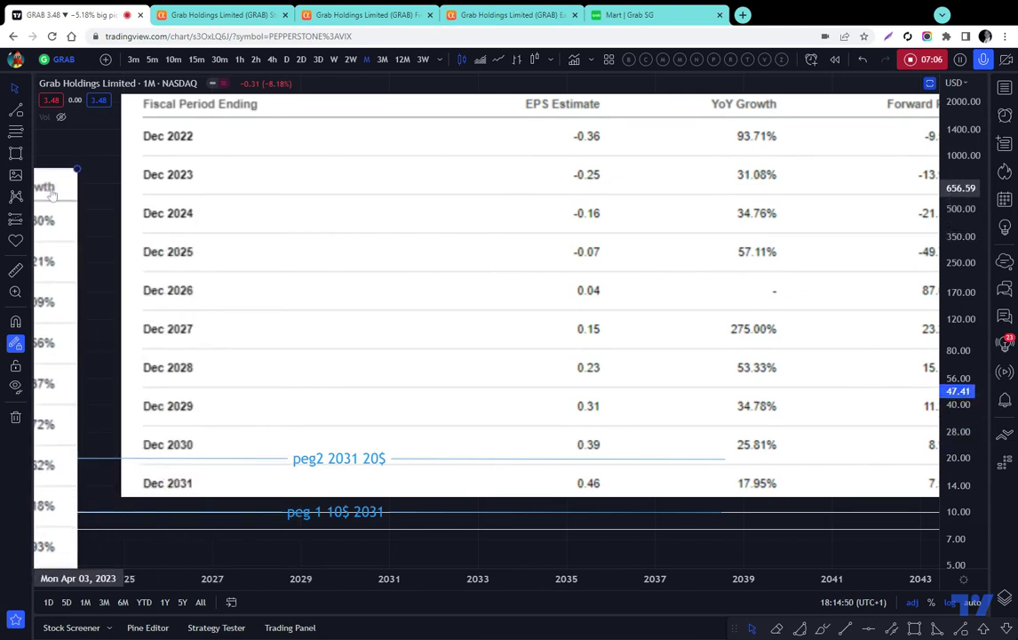
pyautogui.moveTo(511, 251); pyautogui.dragTo(496, 264)
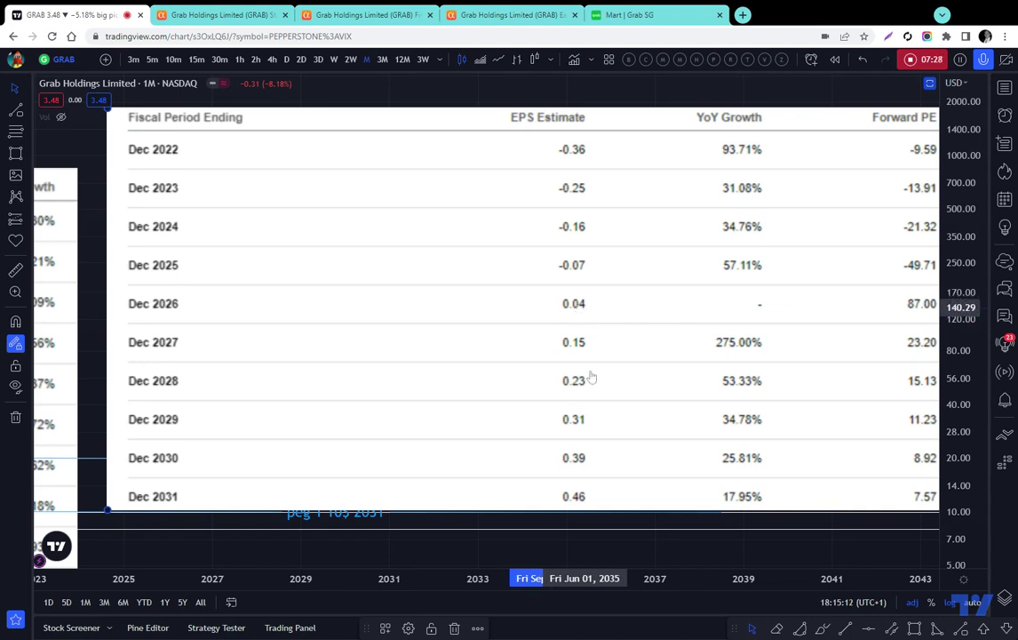
# - Place the EPS table above the "future PE .46 expected 2031" note and move that note below the "15 pe 2031" line
pyautogui.moveTo(595, 384); pyautogui.dragTo(607, 275)
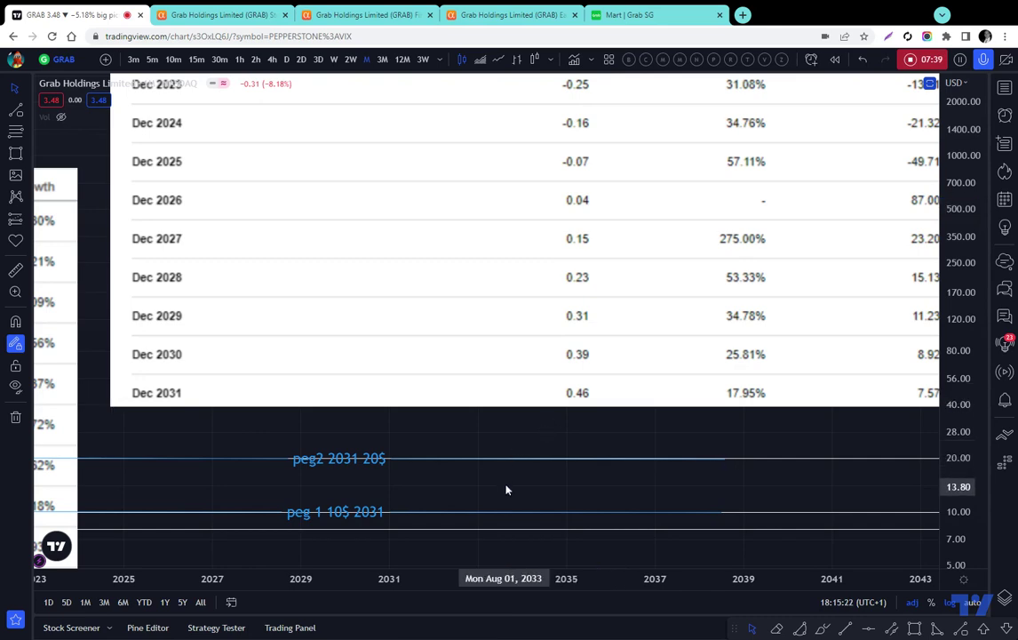
pyautogui.moveTo(505, 482); pyautogui.dragTo(555, 318)
pyautogui.moveTo(551, 185); pyautogui.dragTo(509, 352)
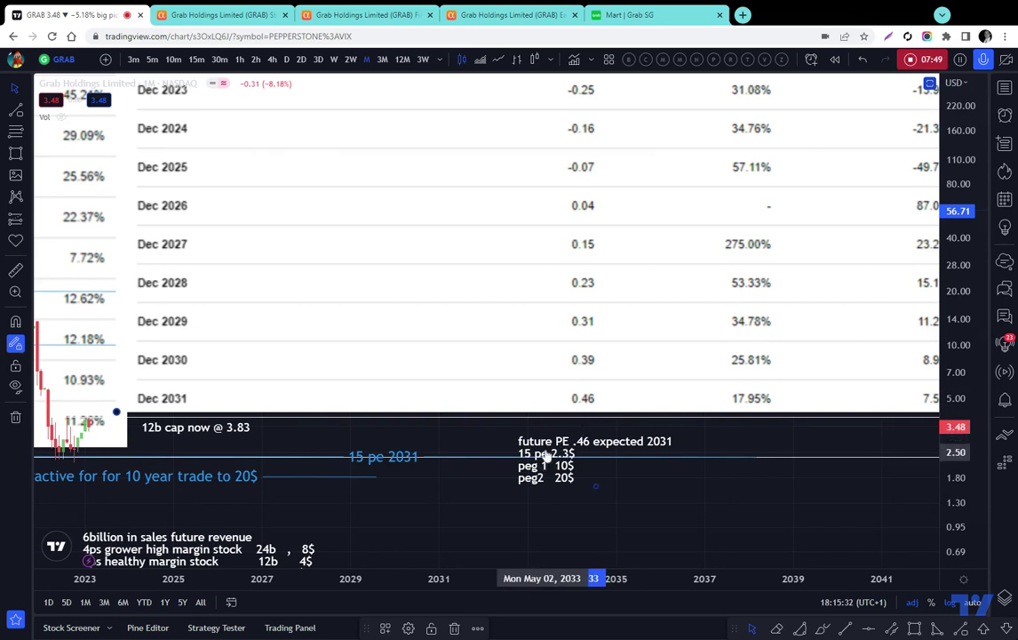
pyautogui.moveTo(547, 455); pyautogui.dragTo(551, 489)
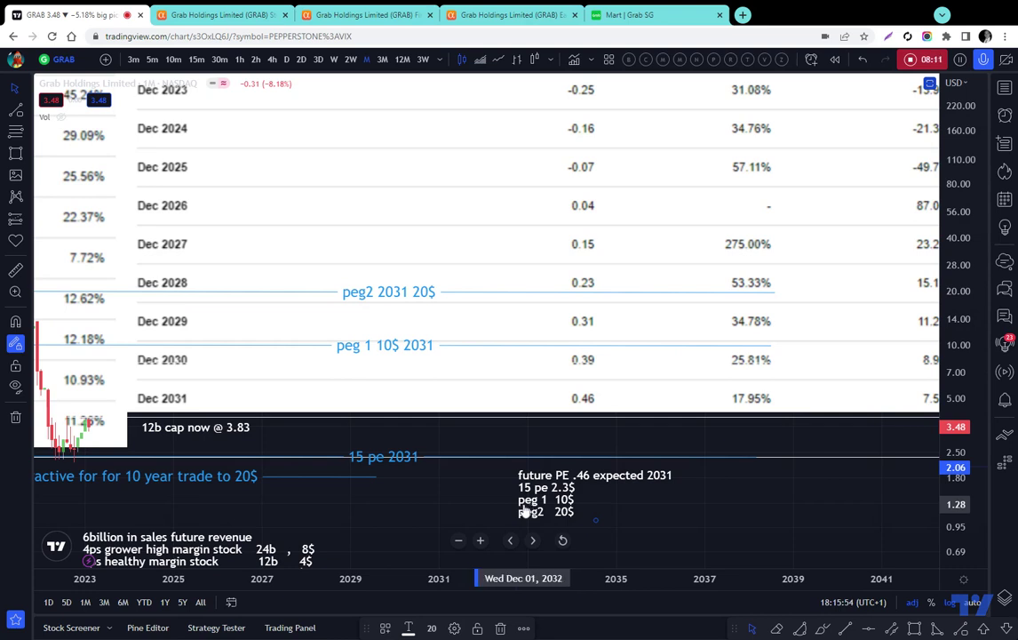
pyautogui.click(533, 509)
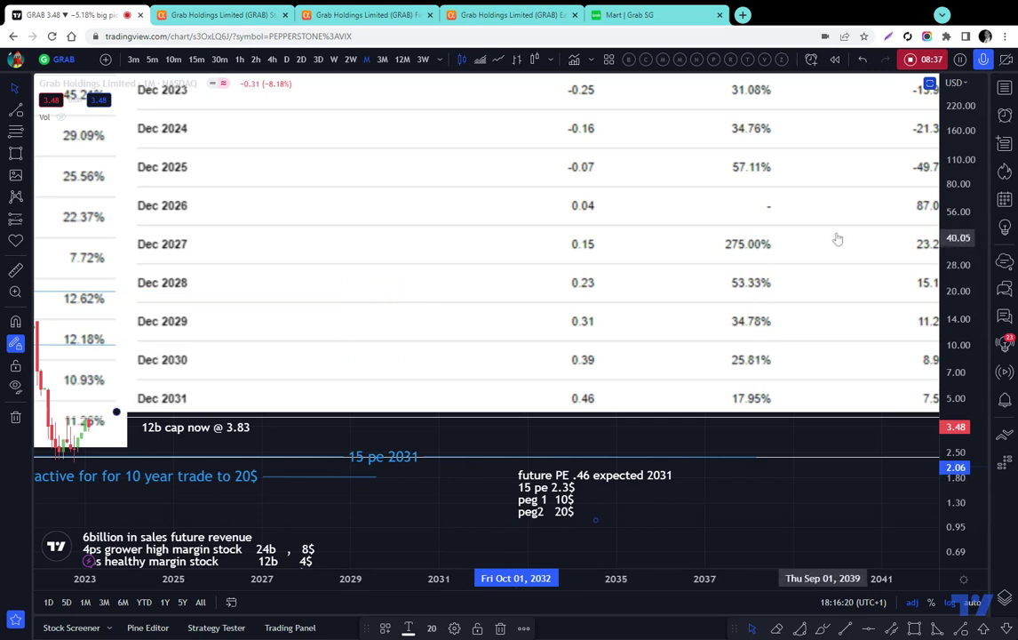
# - Move the EPS estimates table image up so it clears the "peg2 2031 20$" line
pyautogui.moveTo(848, 233); pyautogui.dragTo(655, 51)
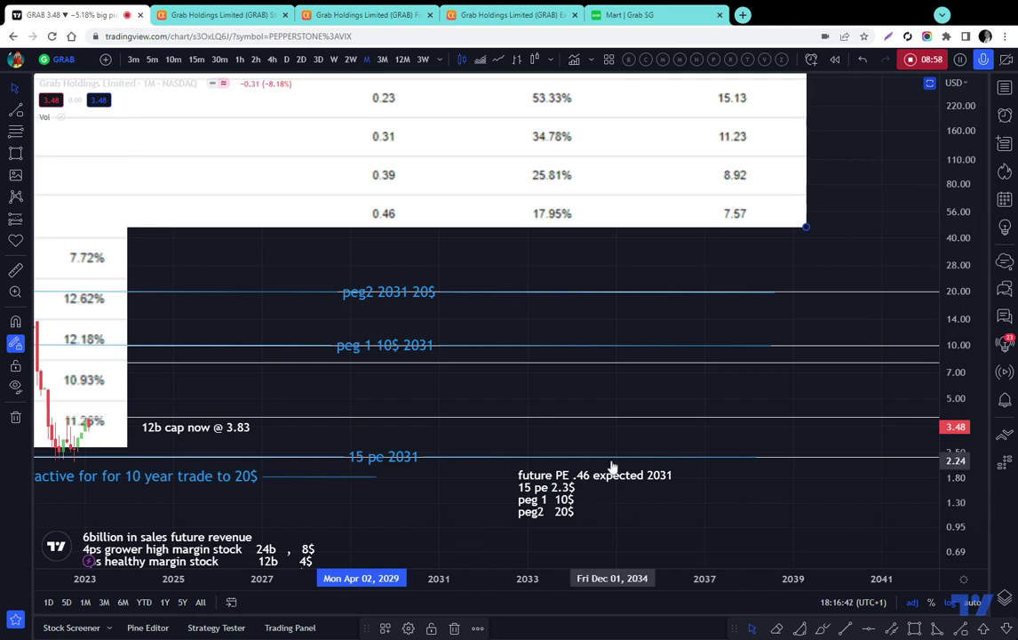
pyautogui.moveTo(420, 518); pyautogui.dragTo(438, 487)
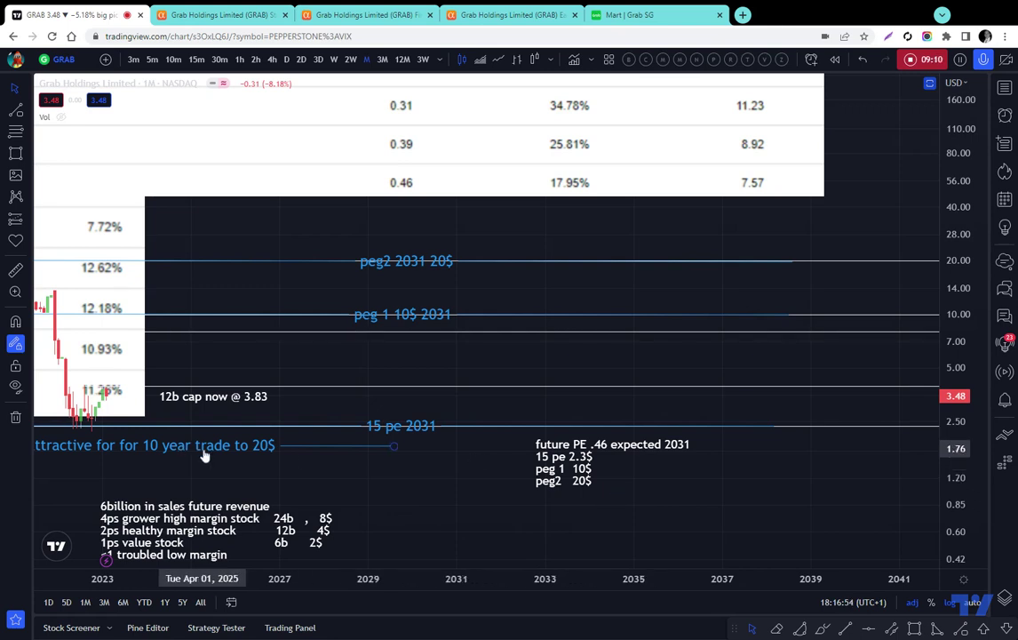
# - Hide all drawings and bring back the fundamental indicator panes beneath the GRAB price chart
pyautogui.click(15, 387)
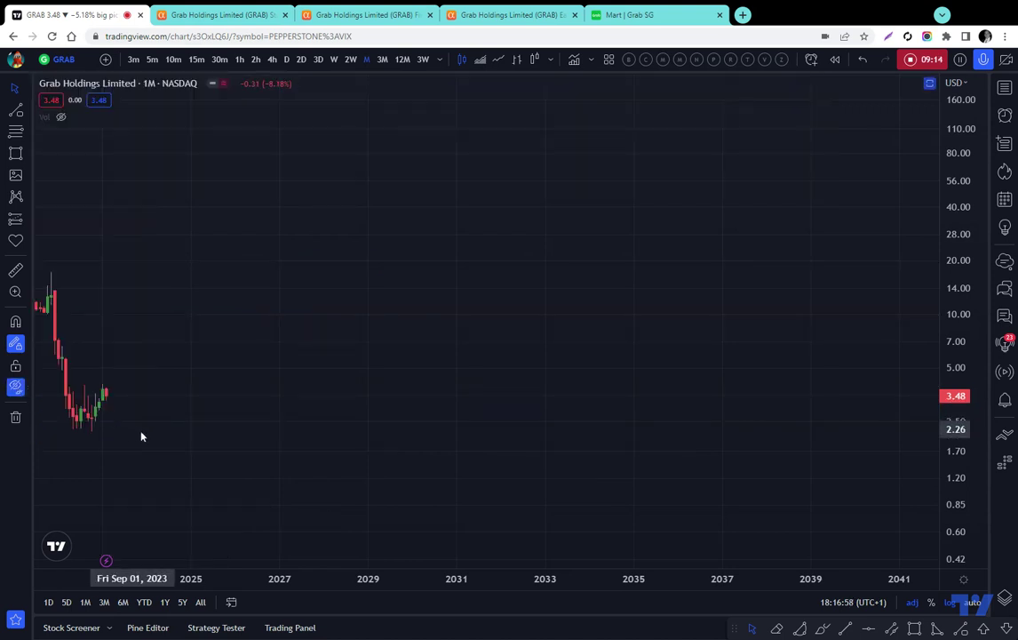
pyautogui.moveTo(161, 435)
pyautogui.mouseDown()
pyautogui.moveTo(245, 456)
pyautogui.moveTo(298, 396)
pyautogui.mouseUp()
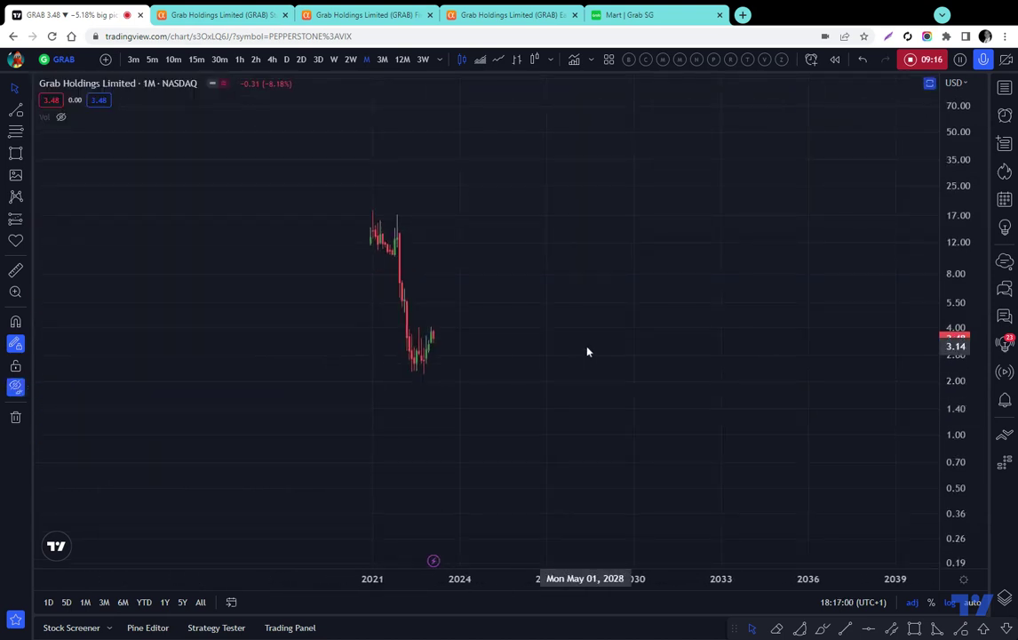
pyautogui.moveTo(334, 336); pyautogui.dragTo(624, 357)
pyautogui.scroll(2, 547, 164)
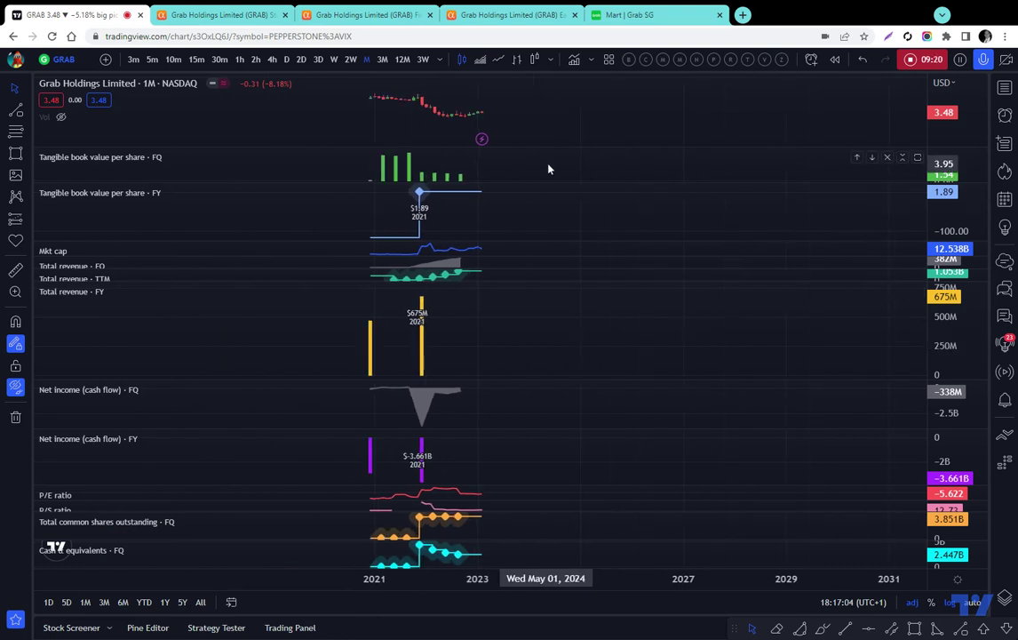
# - Examine the quarterly tangible book value per share pane at full size, then return to all the indicator panes
pyautogui.doubleClick(538, 170)
pyautogui.scroll(2, 538, 359)
pyautogui.moveTo(432, 357); pyautogui.dragTo(532, 376)
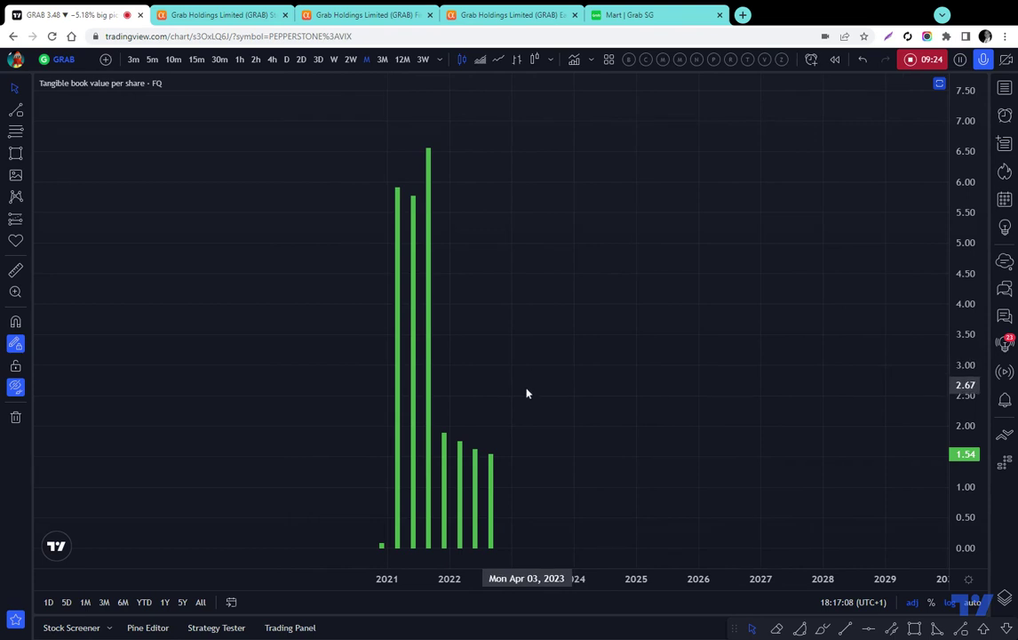
pyautogui.doubleClick(605, 400)
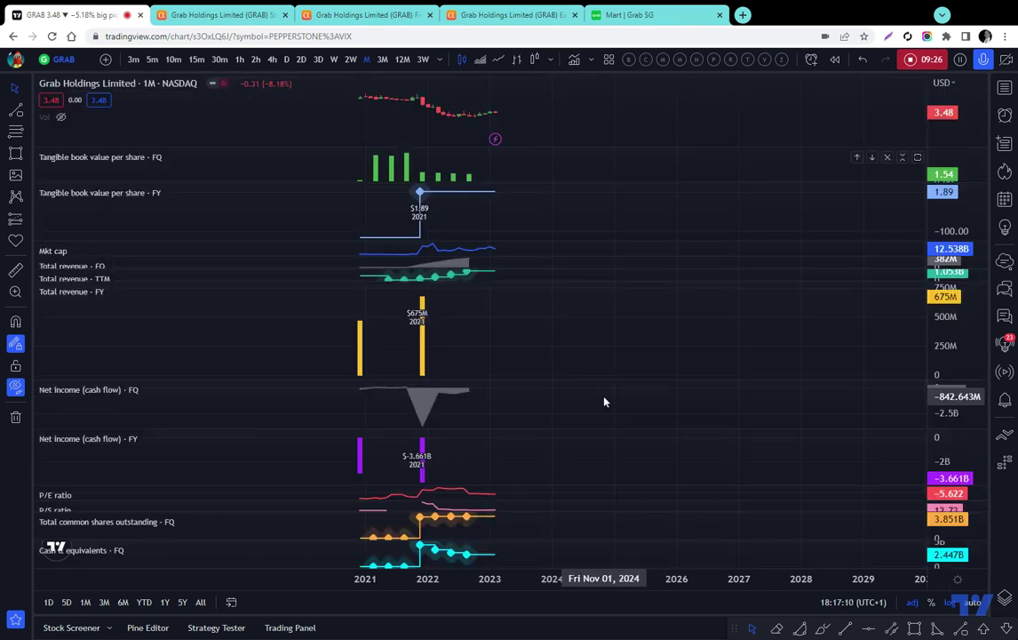
pyautogui.doubleClick(681, 170)
pyautogui.scroll(2, 540, 471)
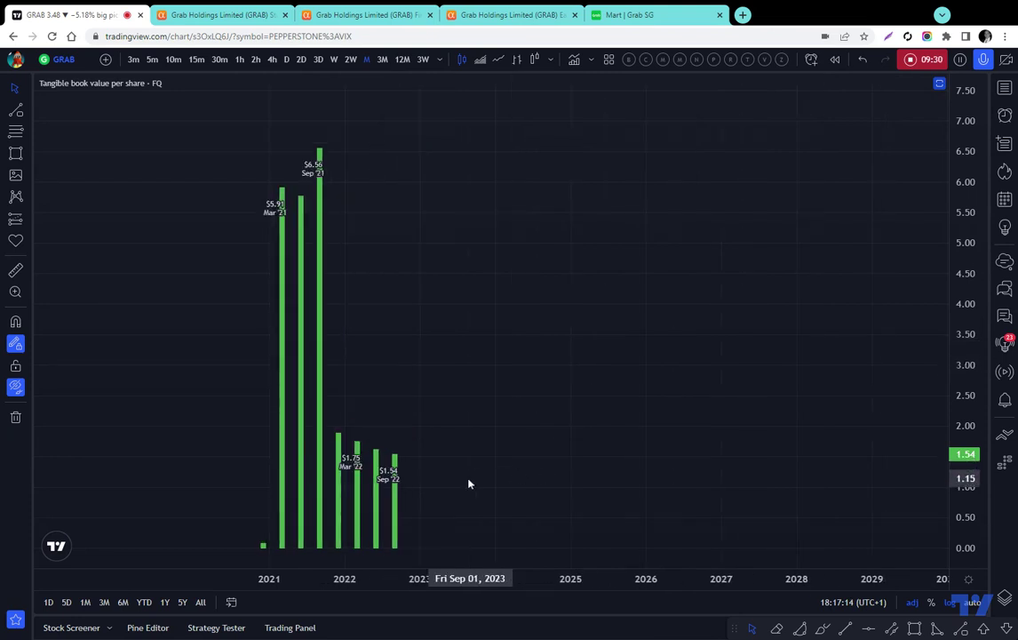
pyautogui.scroll(1, 435, 491)
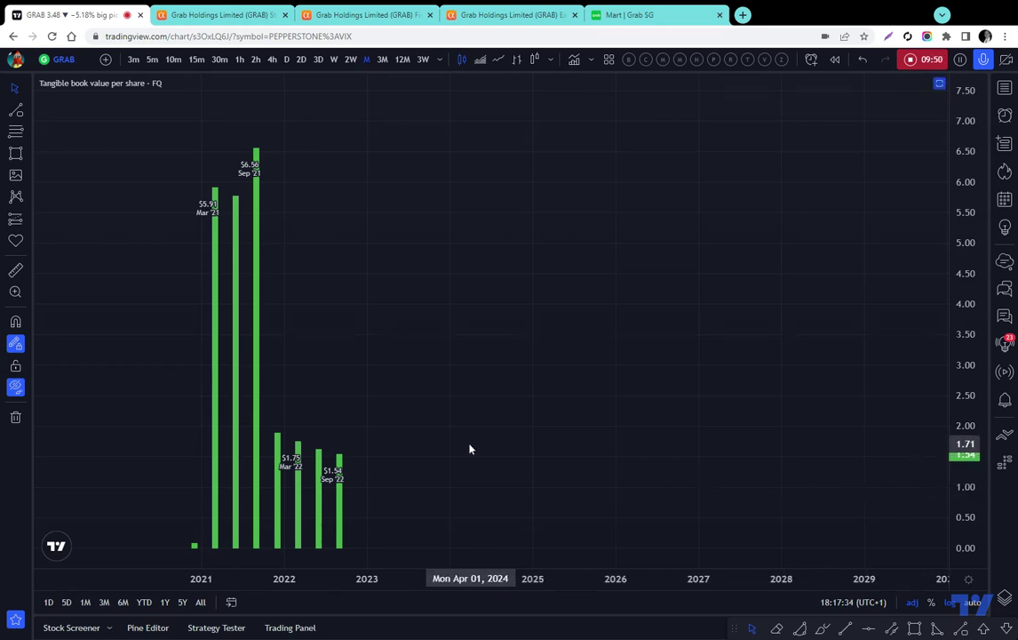
pyautogui.moveTo(477, 447); pyautogui.dragTo(623, 455)
pyautogui.doubleClick(616, 457)
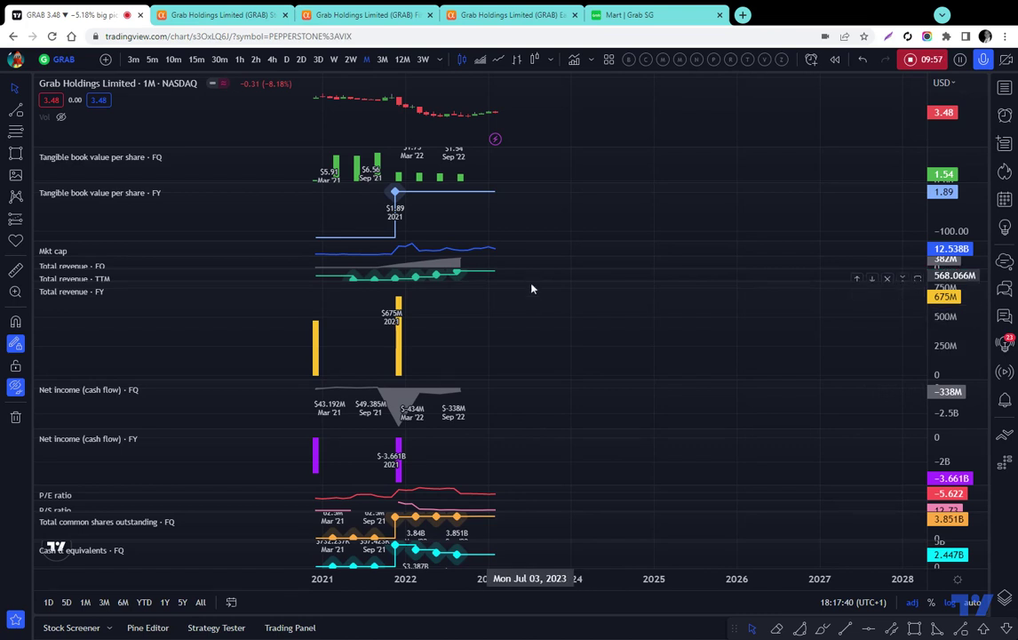
# - Maximise the quarterly net income (cash flow) pane and examine its labelled values from 2021 to Sep '22
pyautogui.doubleClick(516, 410)
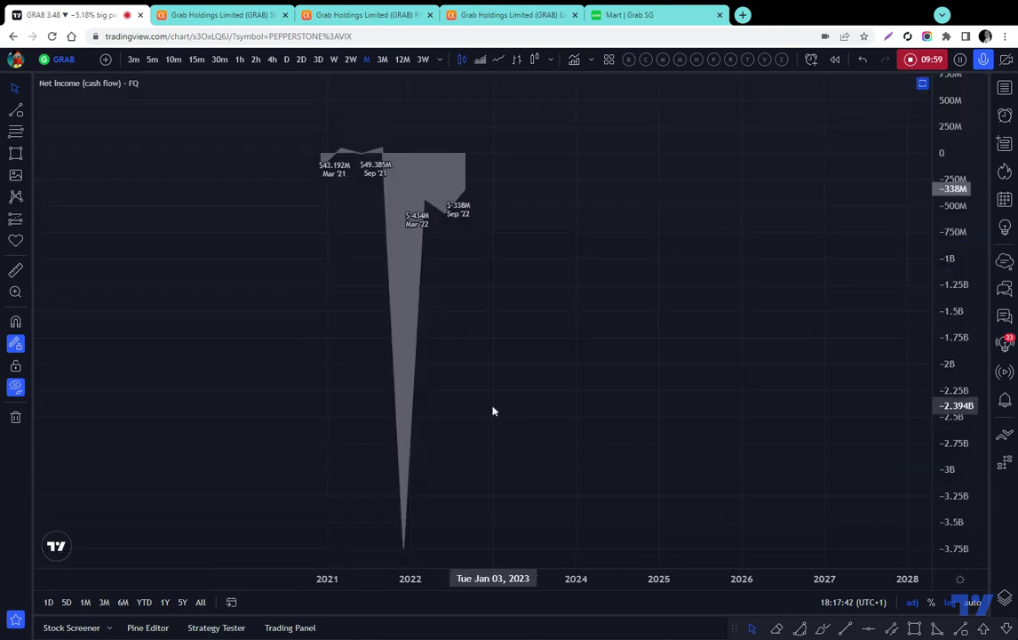
pyautogui.moveTo(494, 407); pyautogui.dragTo(623, 359)
pyautogui.scroll(2, 554, 355)
pyautogui.moveTo(555, 355); pyautogui.dragTo(588, 354)
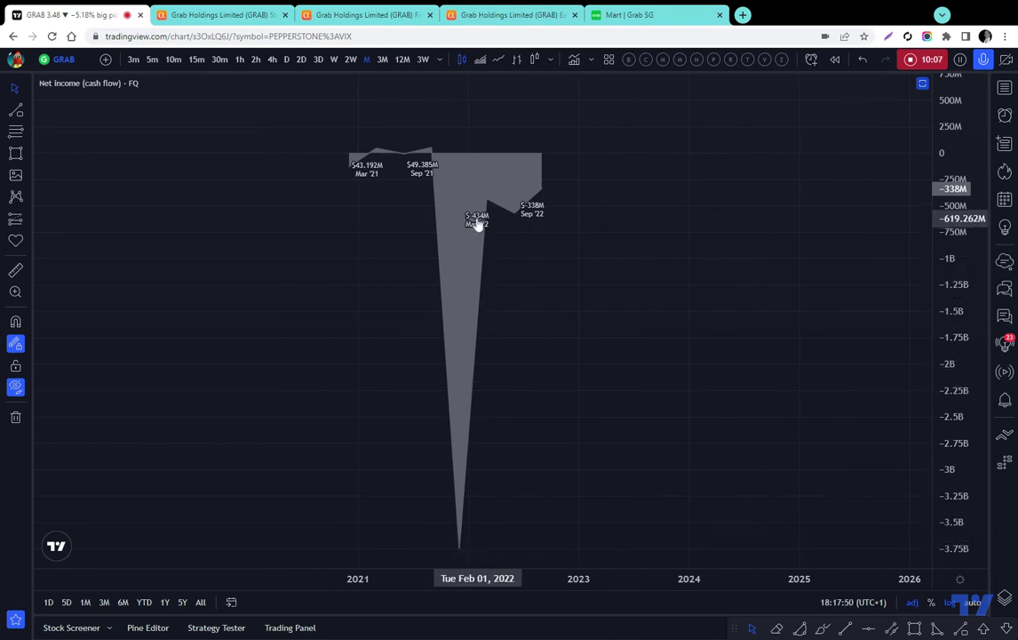
pyautogui.scroll(2, 480, 266)
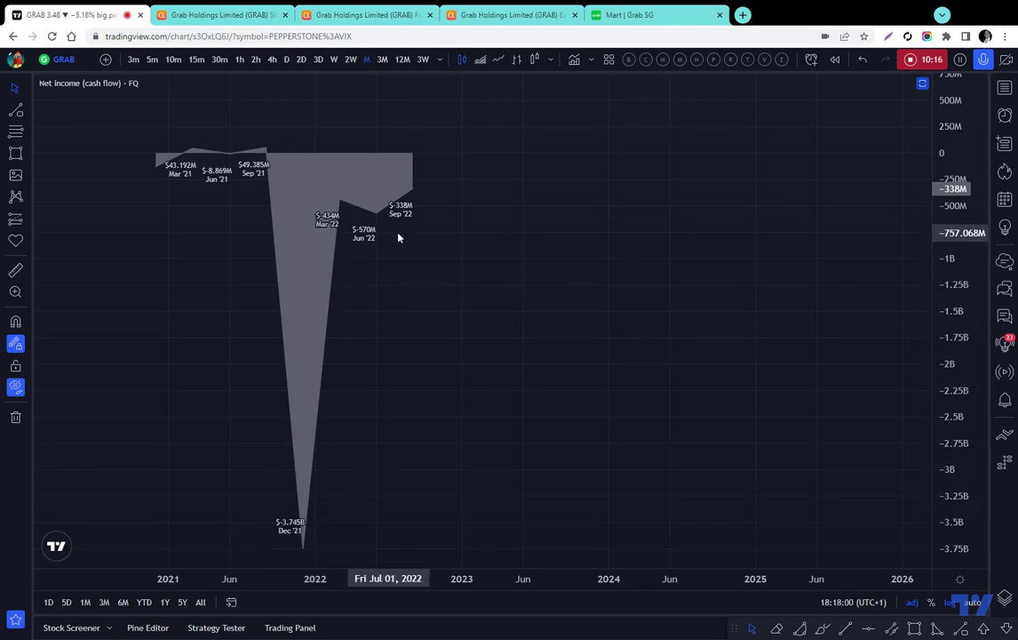
pyautogui.moveTo(411, 237); pyautogui.dragTo(451, 279)
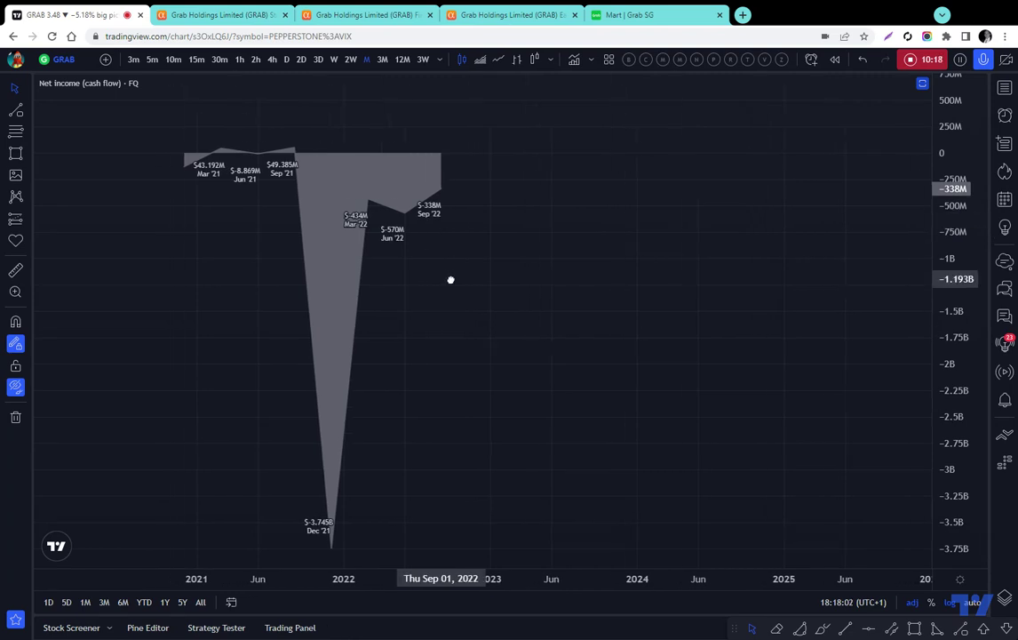
# - Draw an arrow on the quarterly net income pane rising from about -562M in May 2022 to about 345M in March 2024
pyautogui.click(27, 109)
pyautogui.click(53, 134)
pyautogui.click(398, 217)
pyautogui.click(659, 117)
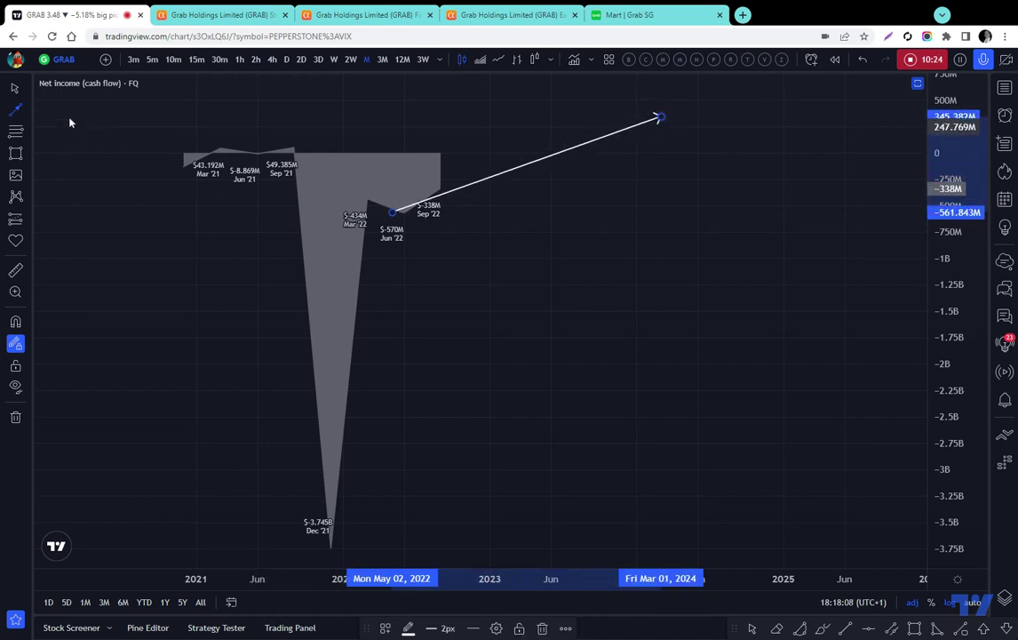
# - Return to all the indicator panes with drawings hidden and adjust the pane heights so the P/E and P/S ratio panes can be read
pyautogui.doubleClick(599, 413)
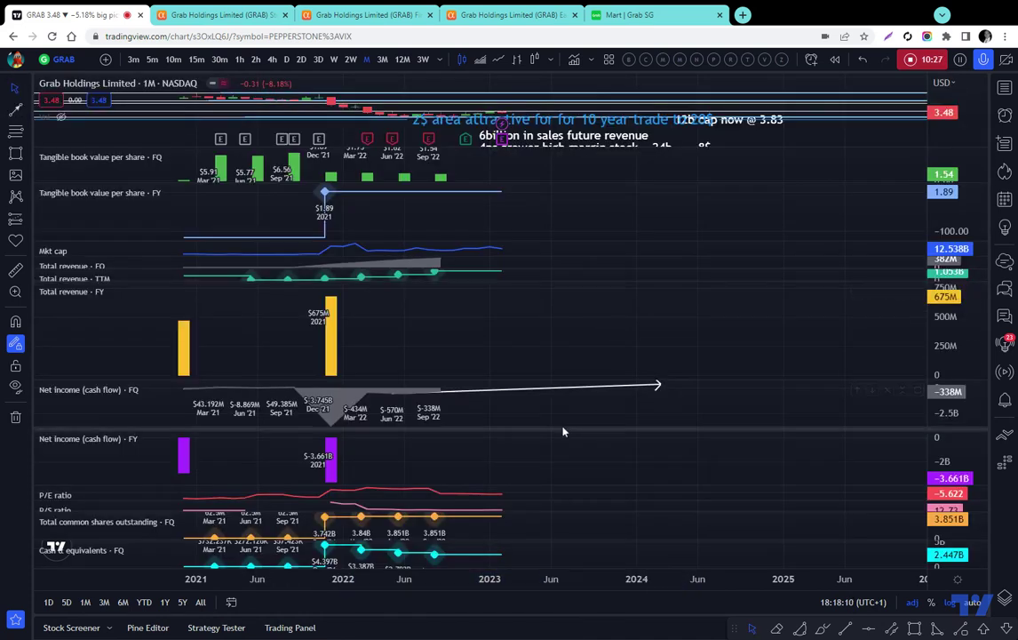
pyautogui.click(15, 385)
pyautogui.moveTo(446, 347); pyautogui.dragTo(562, 352)
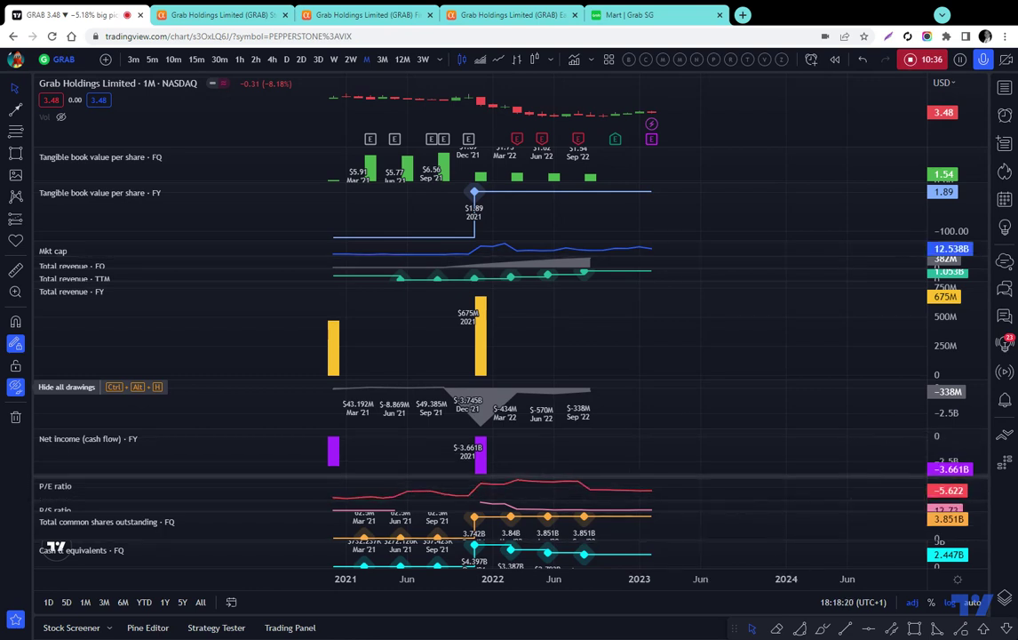
pyautogui.moveTo(760, 488)
pyautogui.mouseDown()
pyautogui.moveTo(757, 473)
pyautogui.moveTo(756, 490)
pyautogui.mouseUp()
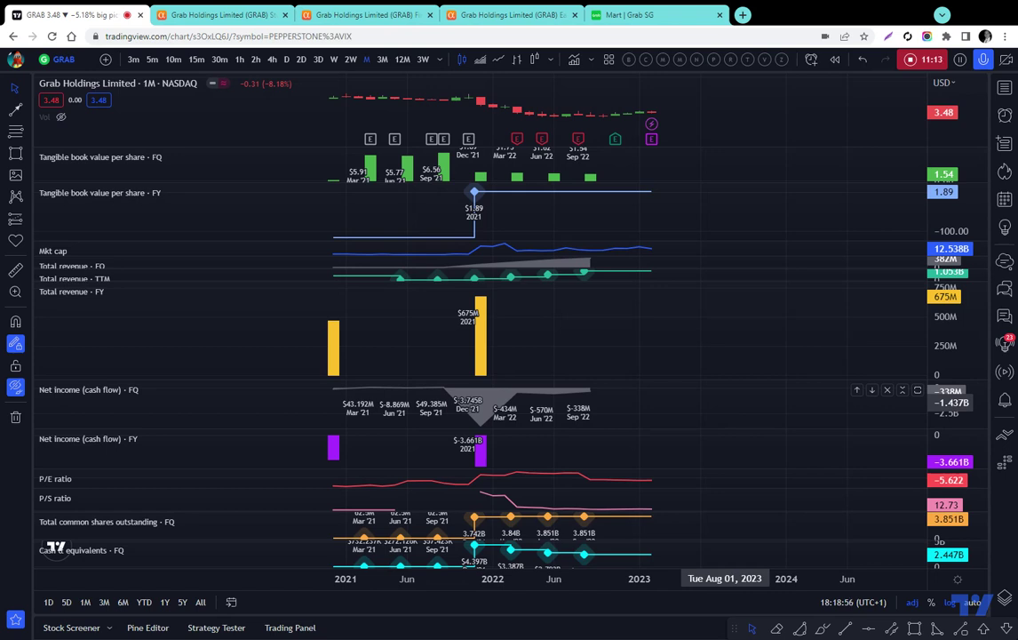
# - Maximise the GRAB price chart, show all drawings again and stretch its price scale
pyautogui.scroll(3, 622, 313)
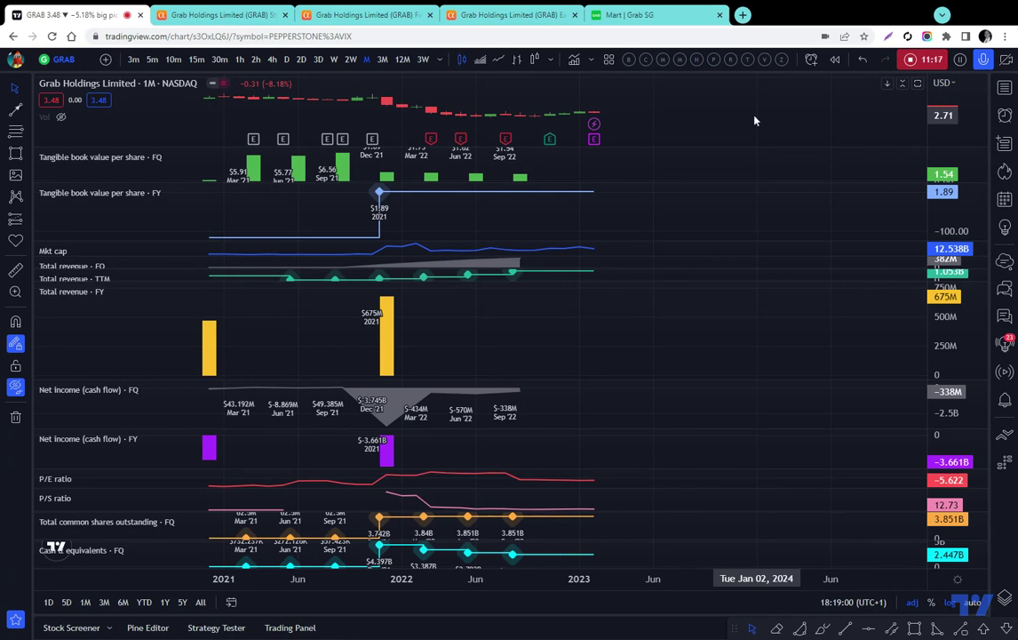
pyautogui.click(15, 386)
pyautogui.scroll(1, 657, 464)
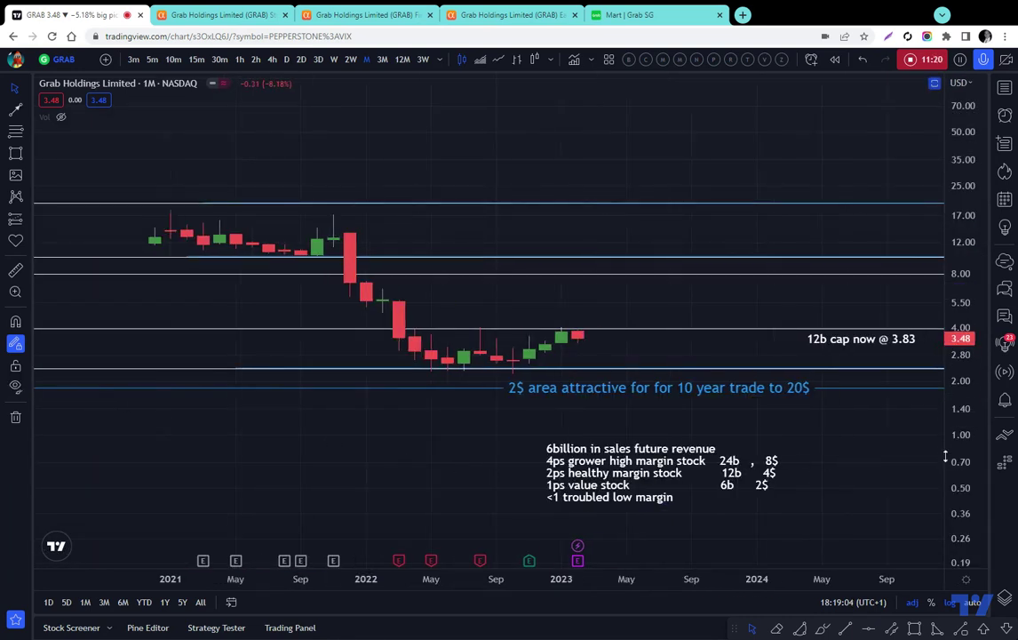
pyautogui.moveTo(964, 453); pyautogui.dragTo(964, 400)
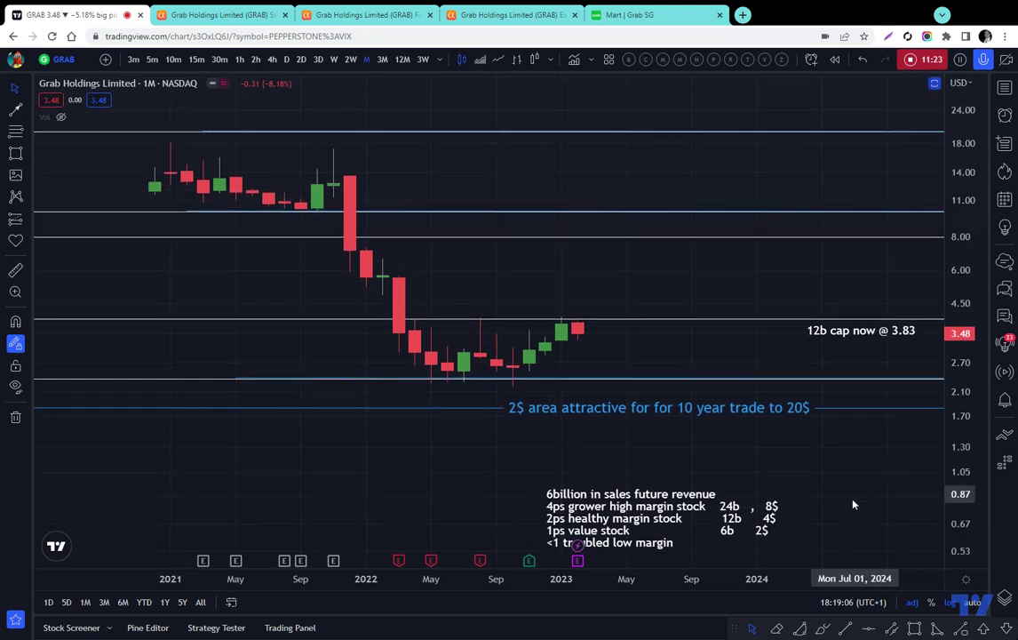
# - Move the "12b cap now @ 3.83" note beside the latest monthly candles, just under the white line near 3.83
pyautogui.hscroll(5, 762, 506)
pyautogui.scroll(-2, 819, 458)
pyautogui.moveTo(819, 458); pyautogui.dragTo(586, 450)
pyautogui.scroll(-2, 587, 450)
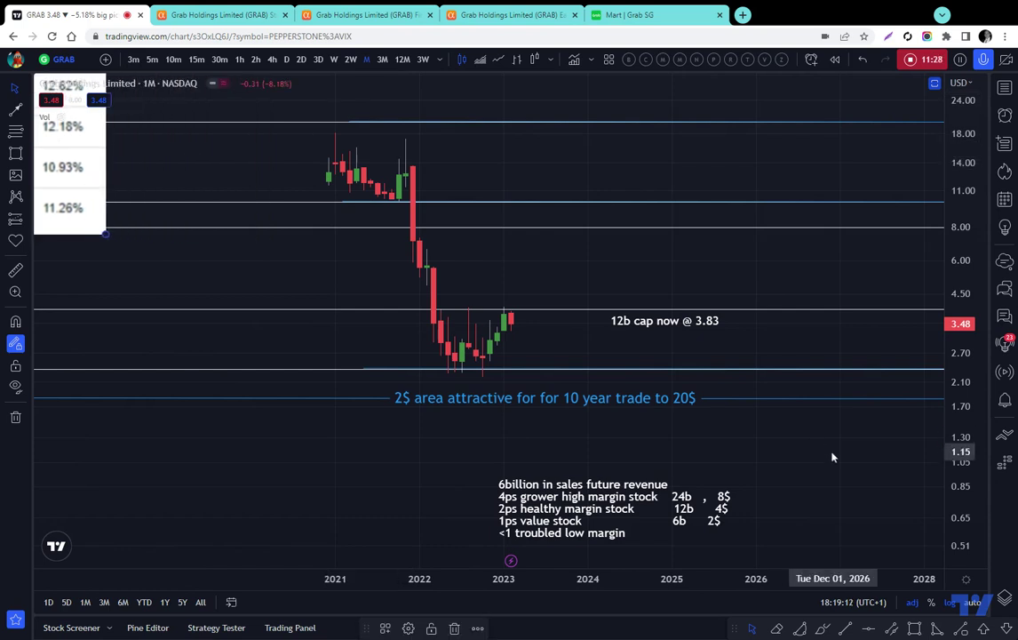
pyautogui.moveTo(833, 457); pyautogui.dragTo(573, 445)
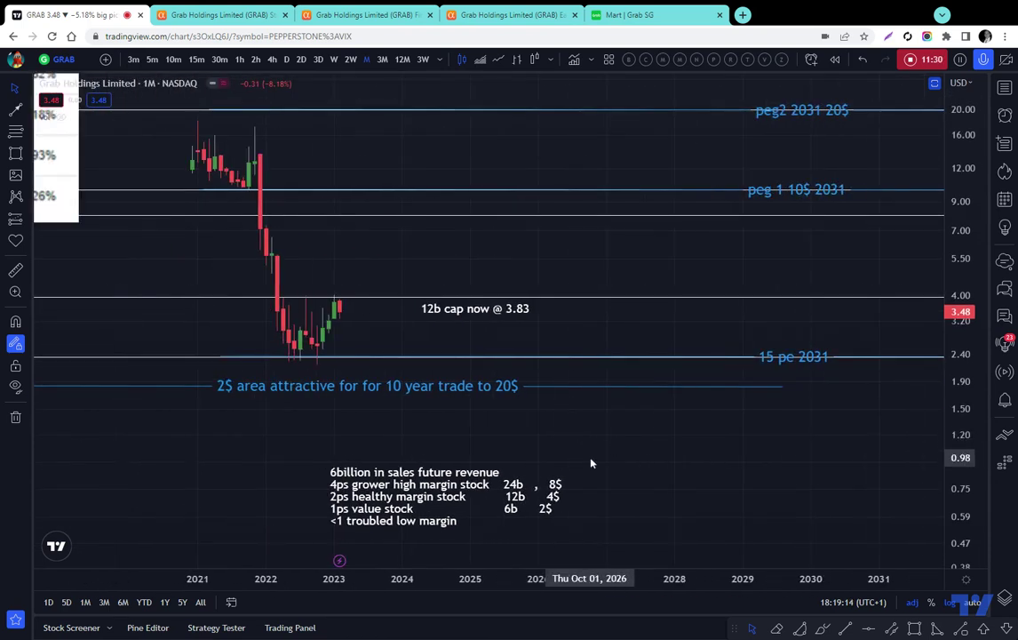
pyautogui.click(286, 389)
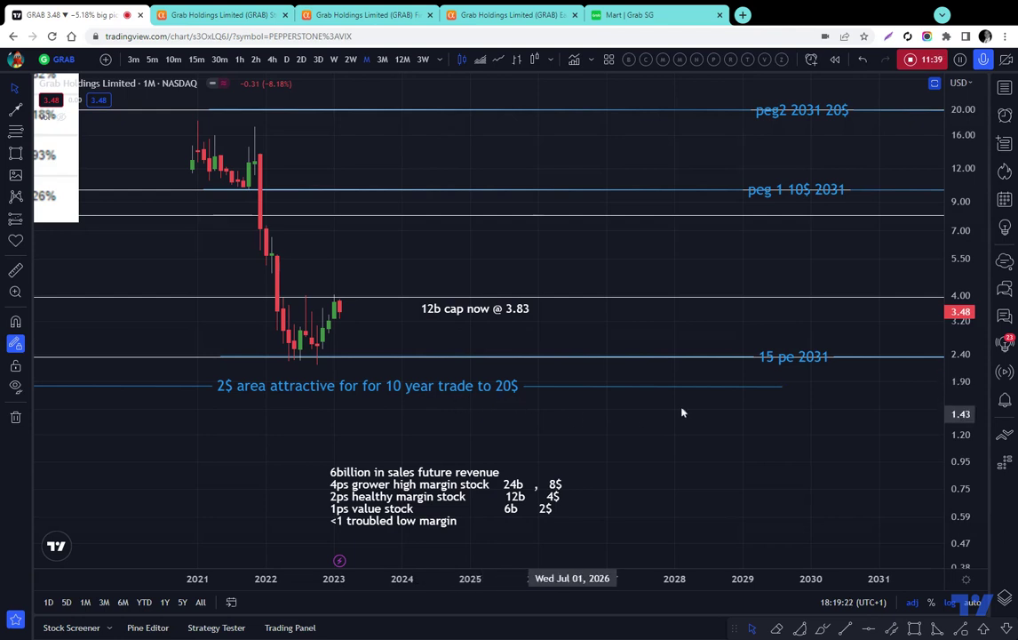
pyautogui.moveTo(836, 427); pyautogui.dragTo(818, 440)
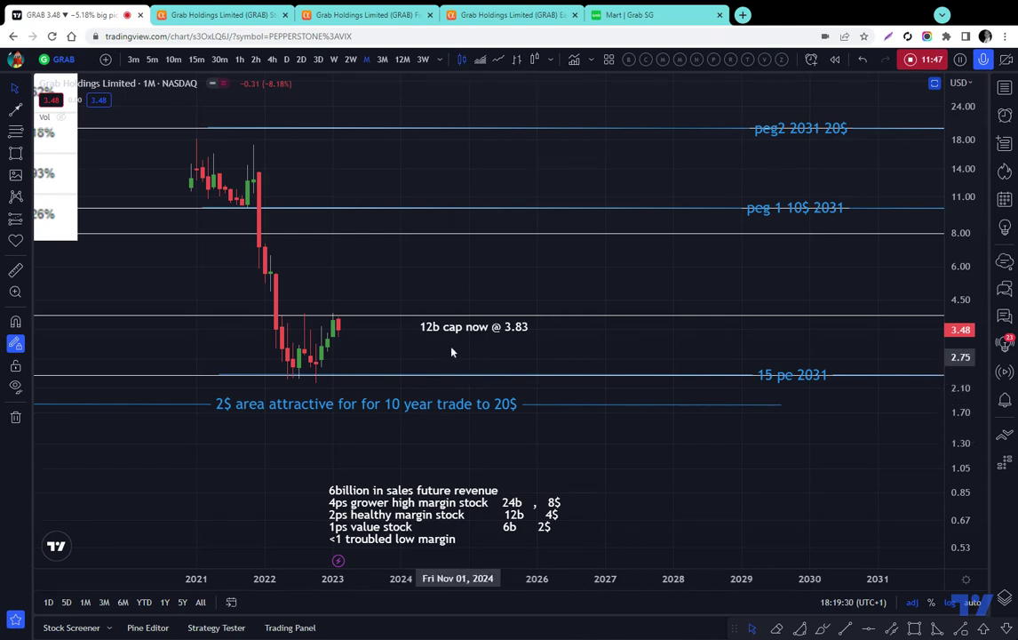
pyautogui.moveTo(432, 327); pyautogui.dragTo(376, 326)
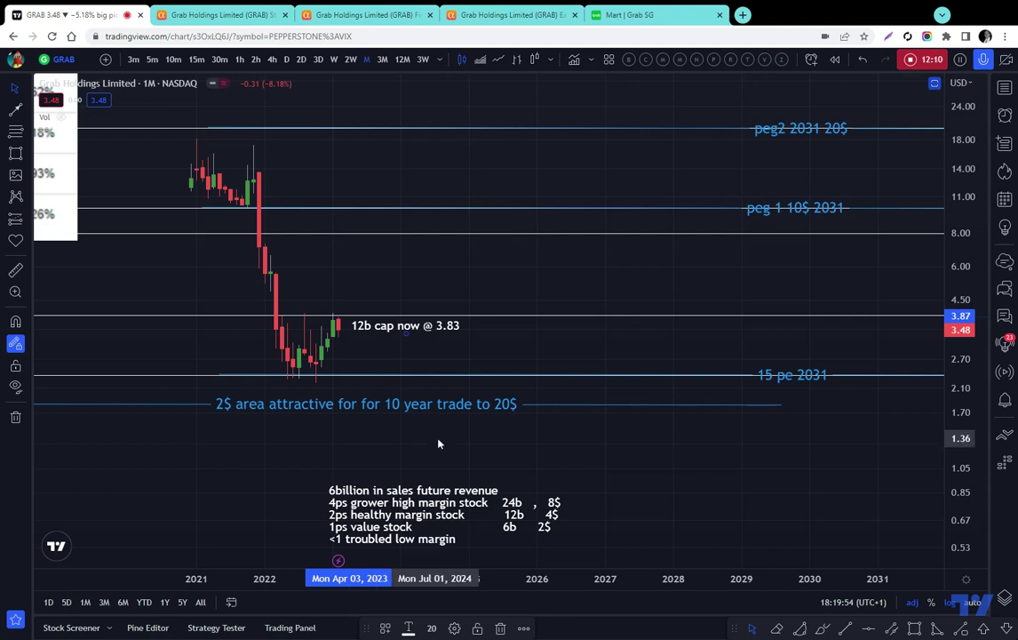
pyautogui.moveTo(438, 443); pyautogui.dragTo(464, 435)
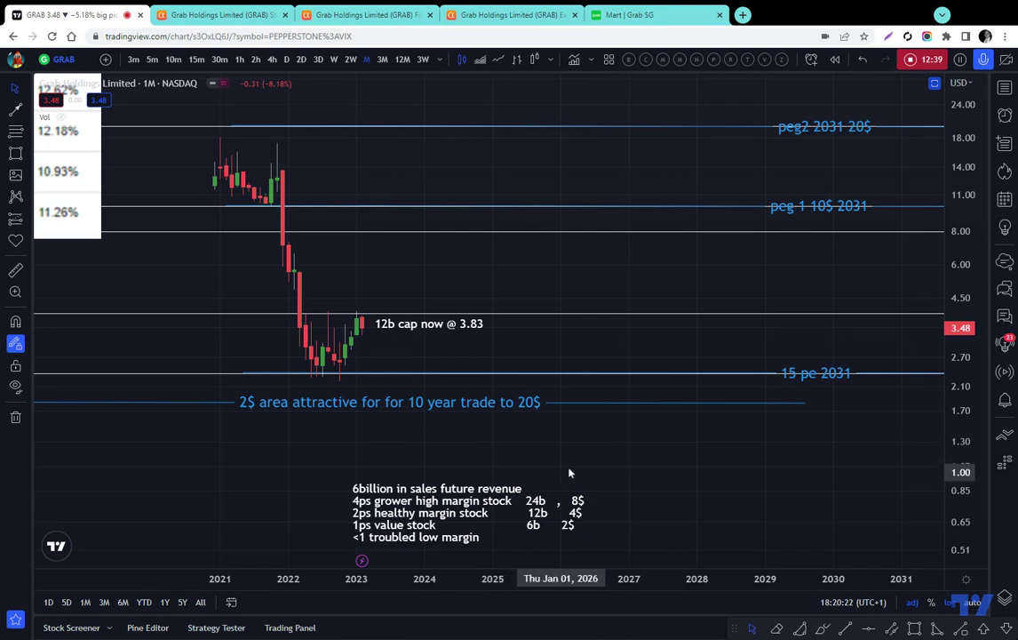
pyautogui.scroll(2, 591, 467)
pyautogui.scroll(-2, 547, 455)
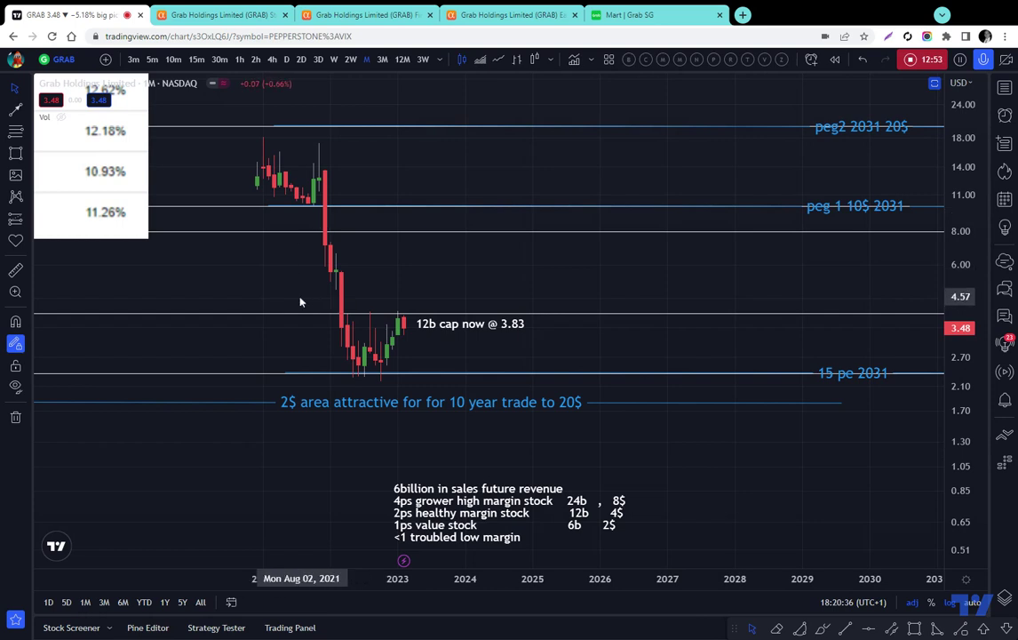
pyautogui.moveTo(475, 289); pyautogui.dragTo(512, 290)
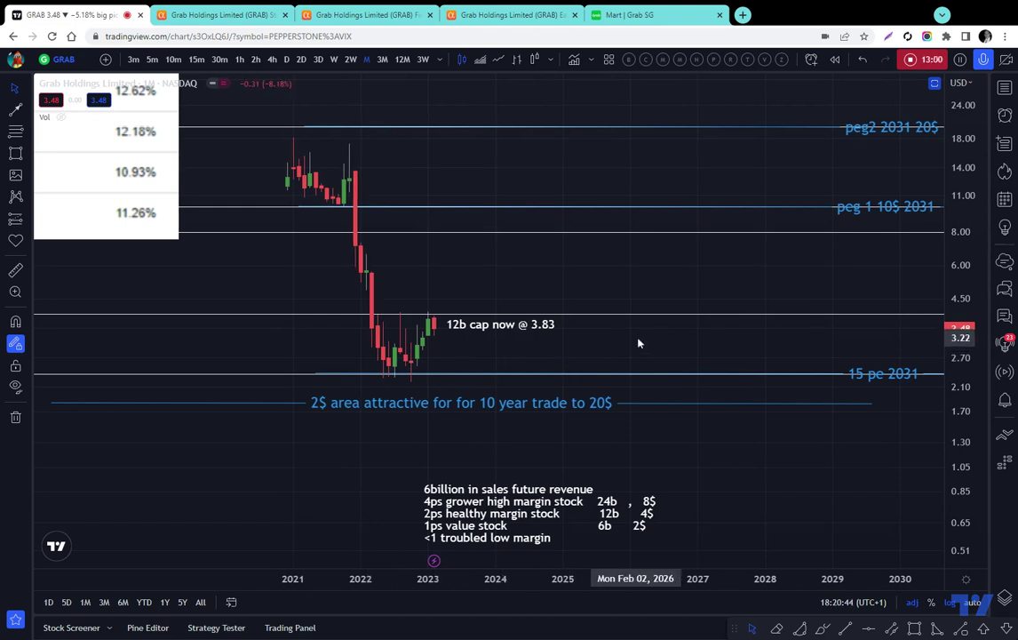
pyautogui.moveTo(638, 343); pyautogui.dragTo(633, 341)
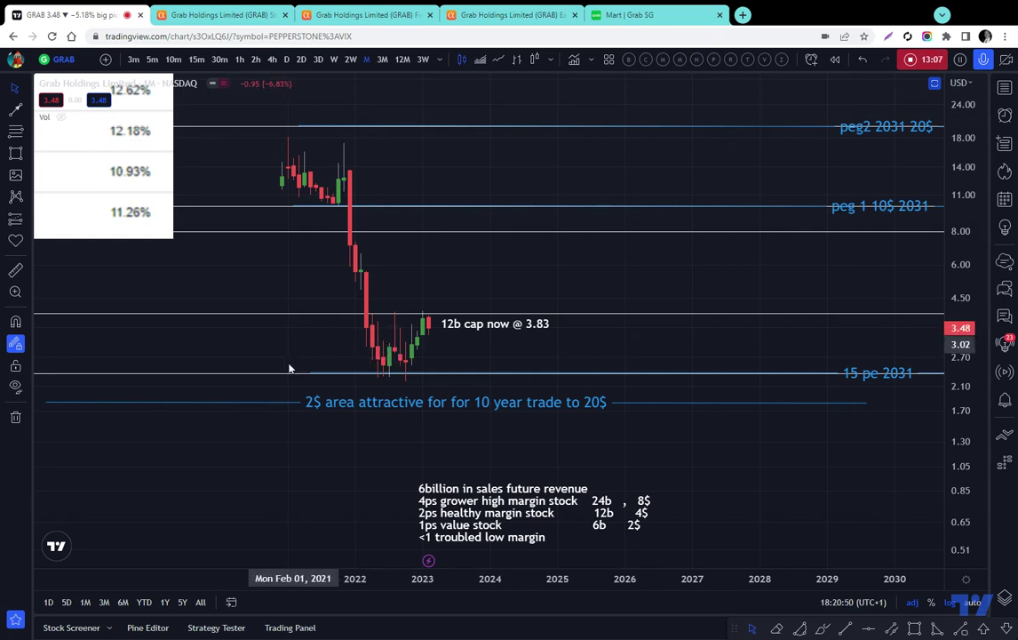
pyautogui.moveTo(348, 465); pyautogui.dragTo(357, 444)
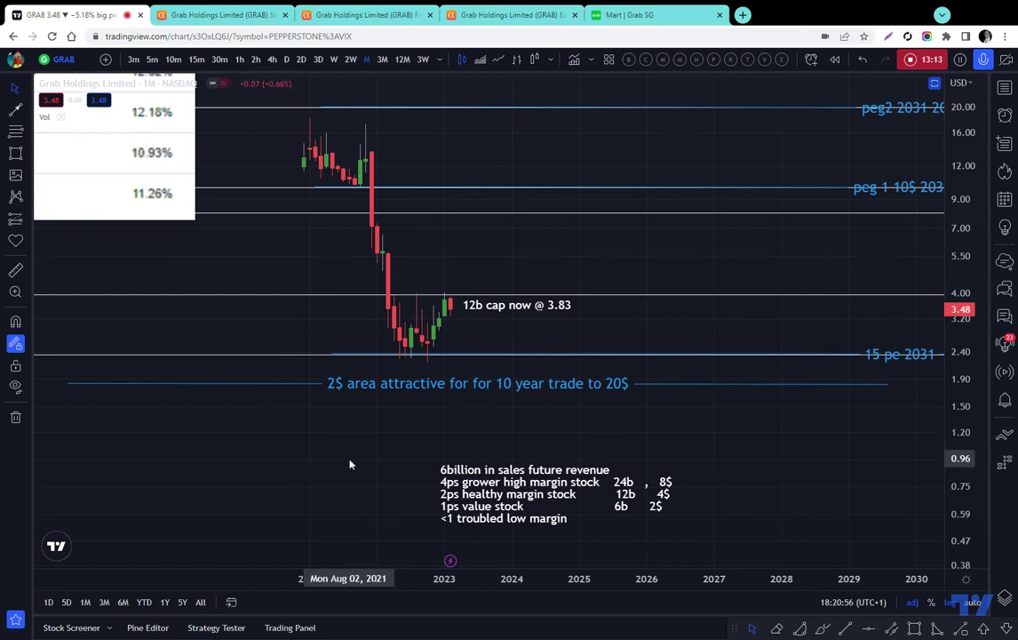
# - Move the Grab homepage screenshot on the chart so it sits over the revenue estimates table
pyautogui.moveTo(245, 457); pyautogui.dragTo(371, 455)
pyautogui.moveTo(271, 459); pyautogui.dragTo(564, 455)
pyautogui.moveTo(225, 459); pyautogui.dragTo(622, 489)
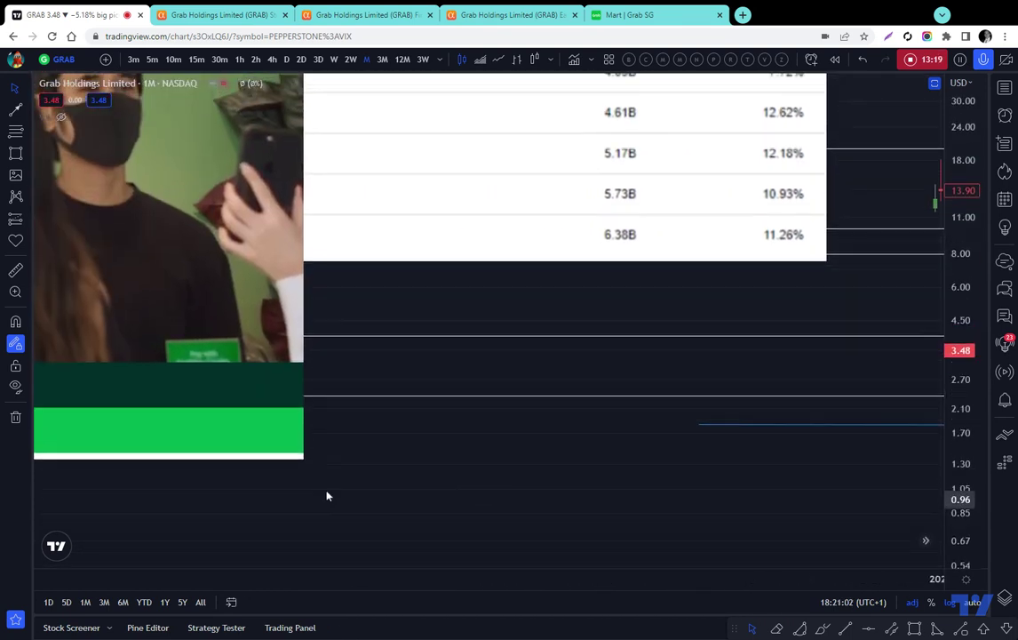
pyautogui.moveTo(212, 314); pyautogui.dragTo(763, 414)
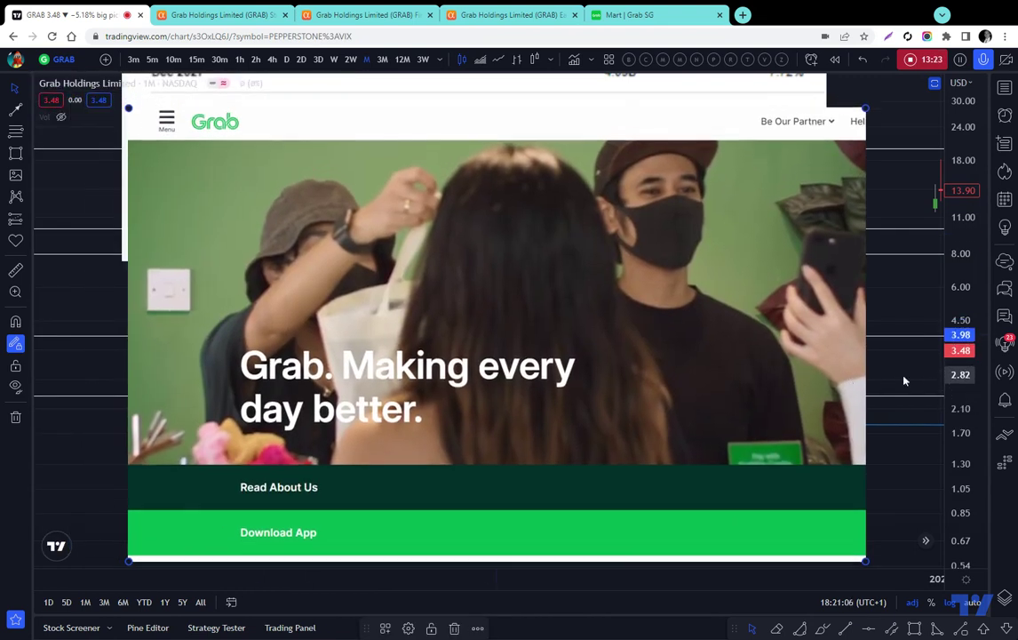